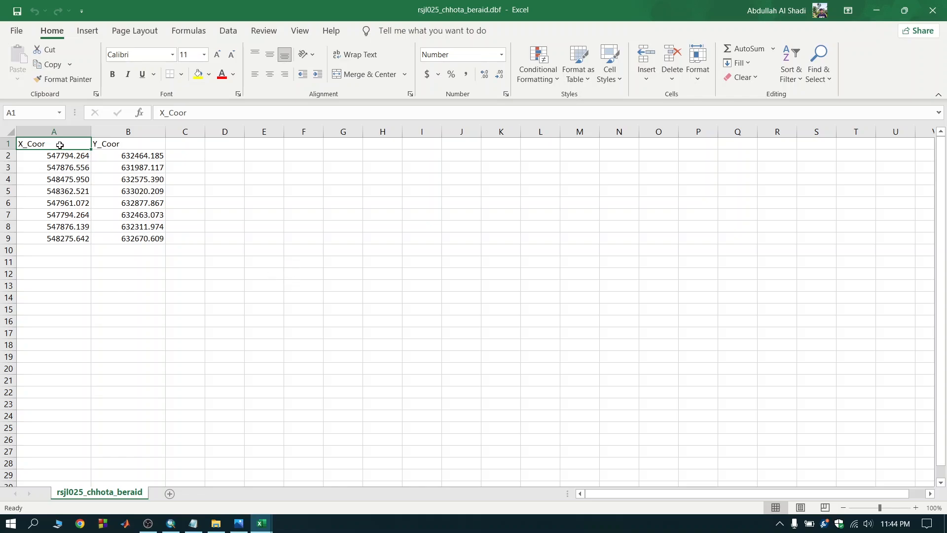
# Insert a blank column before the X coordinates and rename the X_Coor header to Easting.
pyautogui.keyDown('shift'); pyautogui.click(143, 236); pyautogui.keyUp('shift')
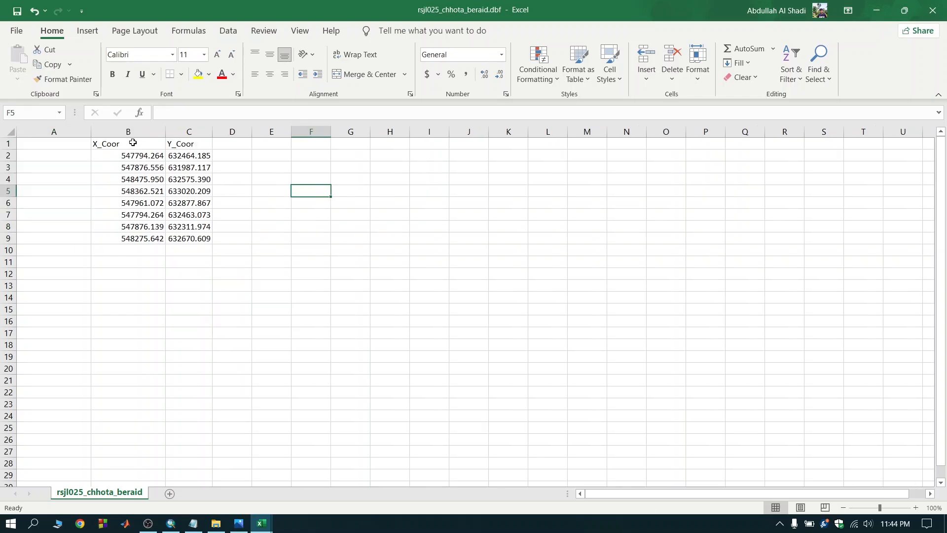
pyautogui.click(134, 142)
pyautogui.doubleClick(173, 112)
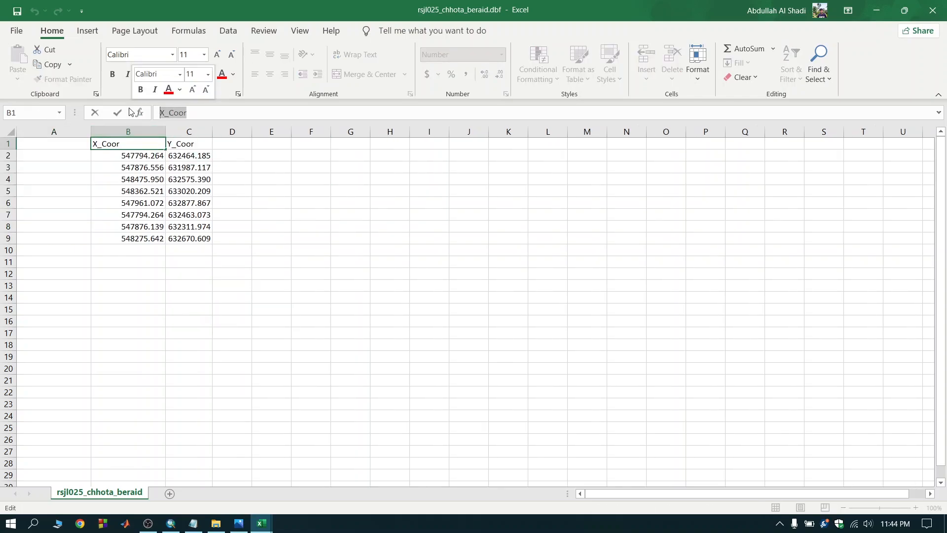
pyautogui.write('E')
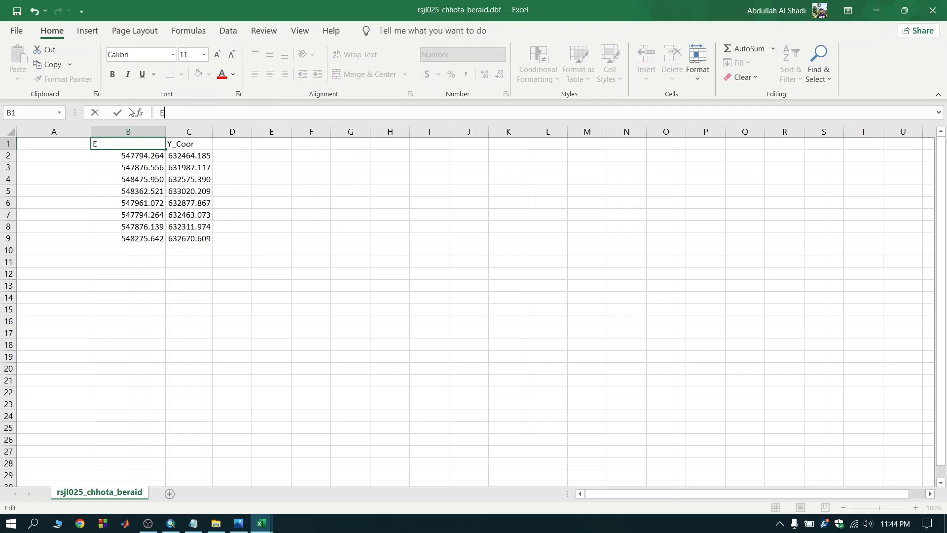
pyautogui.write('asting')
# Rename the Y_Coor header in C1 to Nothing.
pyautogui.click(189, 144)
pyautogui.doubleClick(173, 113)
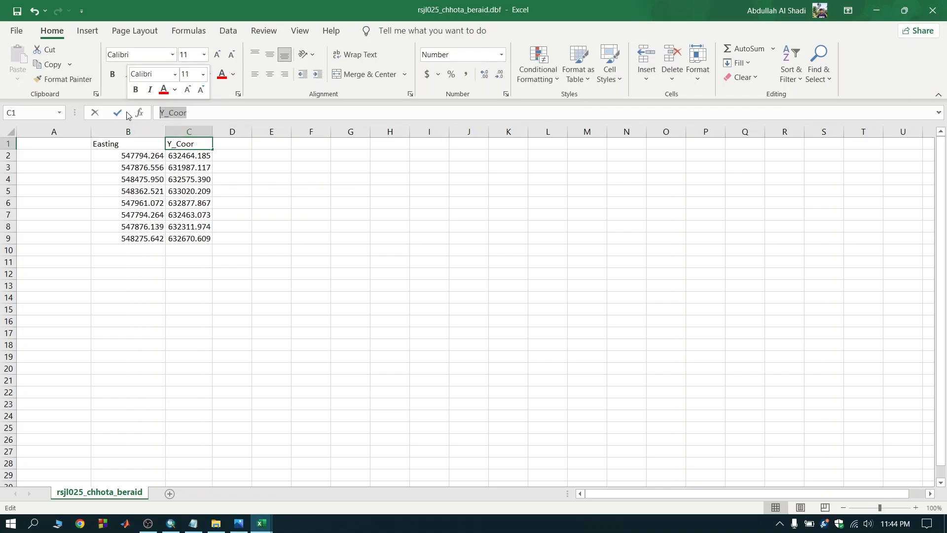
pyautogui.write('No')
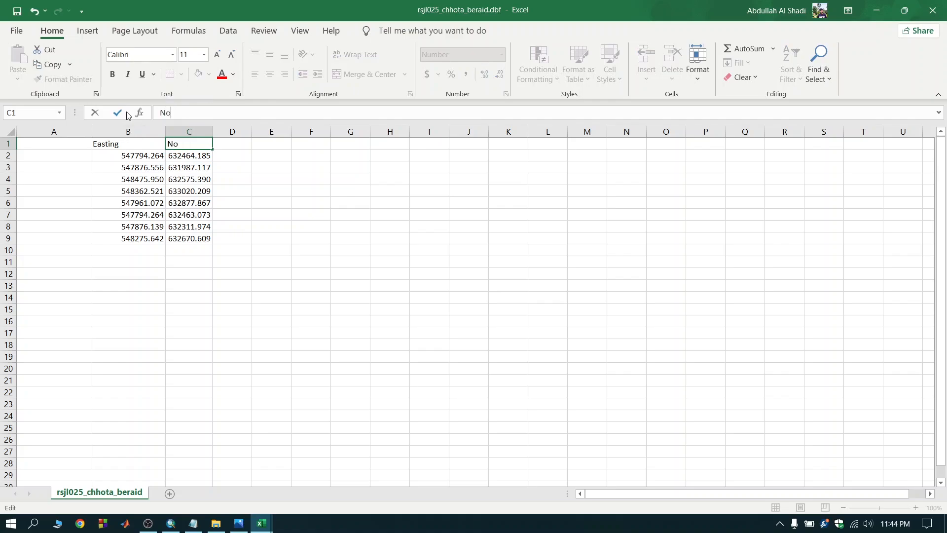
pyautogui.write('thing')
# Add an SLNO header in A1 and number the data rows from 1 to 8 beneath it.
pyautogui.click(63, 144)
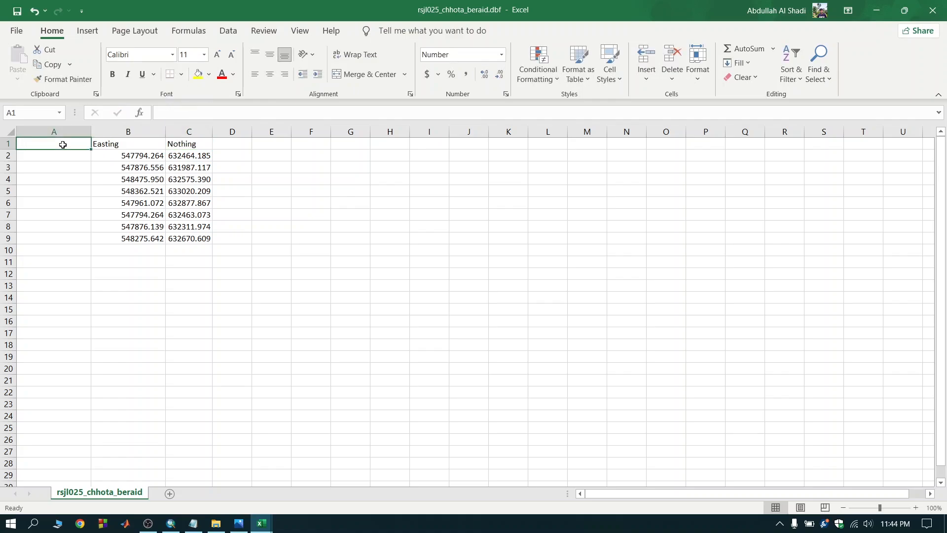
pyautogui.write('SLNO')
pyautogui.press('Return')
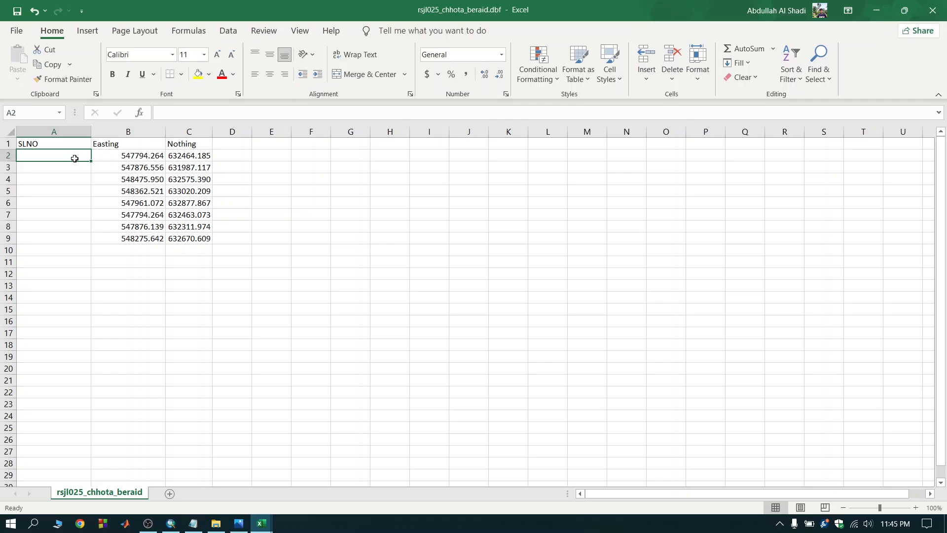
pyautogui.write('1')
pyautogui.press('Return')
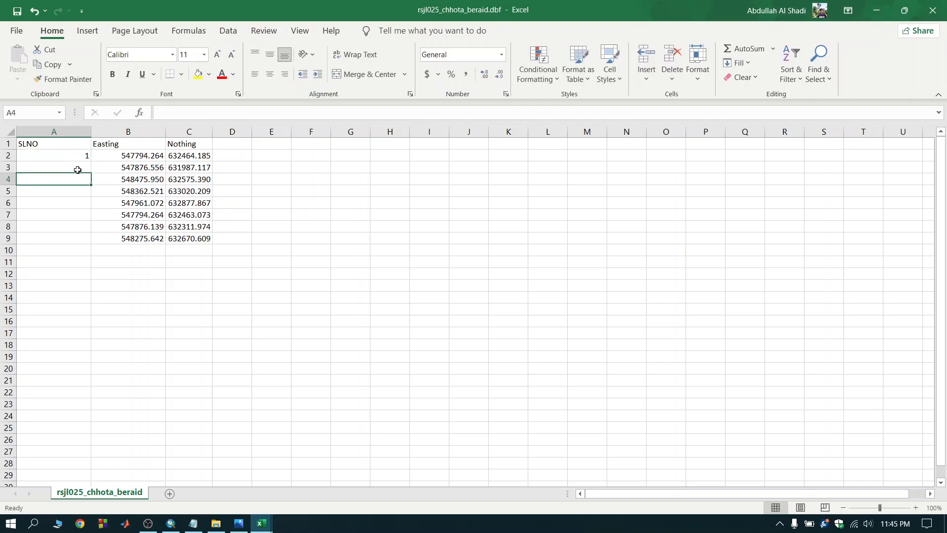
pyautogui.write('2')
pyautogui.press('Return')
pyautogui.write('3')
pyautogui.click(74, 155)
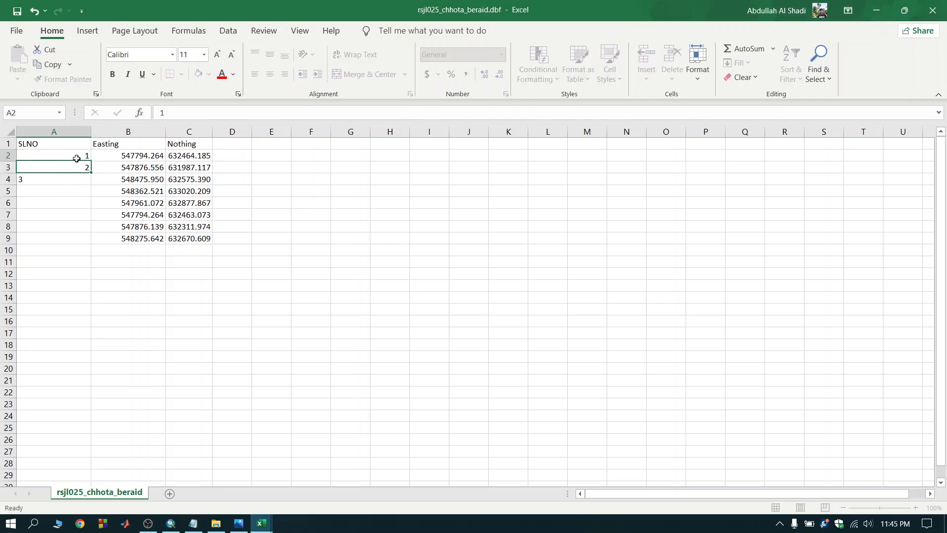
pyautogui.moveTo(80, 155); pyautogui.dragTo(92, 251)
# Define the range A1:C9 as a named range called CS.
pyautogui.moveTo(55, 144); pyautogui.dragTo(203, 235)
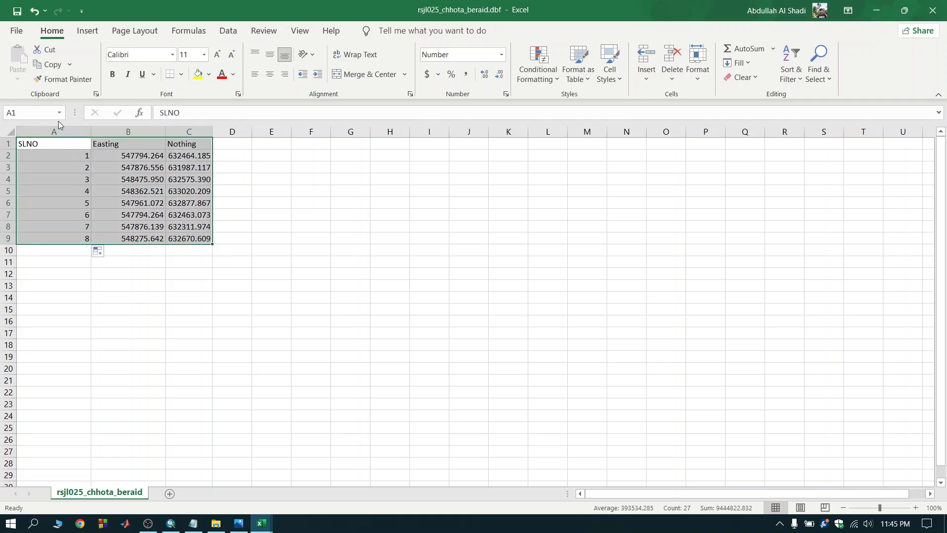
pyautogui.click(26, 113)
pyautogui.write('CS')
pyautogui.press('Return')
# Check the named range CS by selecting it from the list of defined names.
pyautogui.click(241, 211)
pyautogui.click(60, 112)
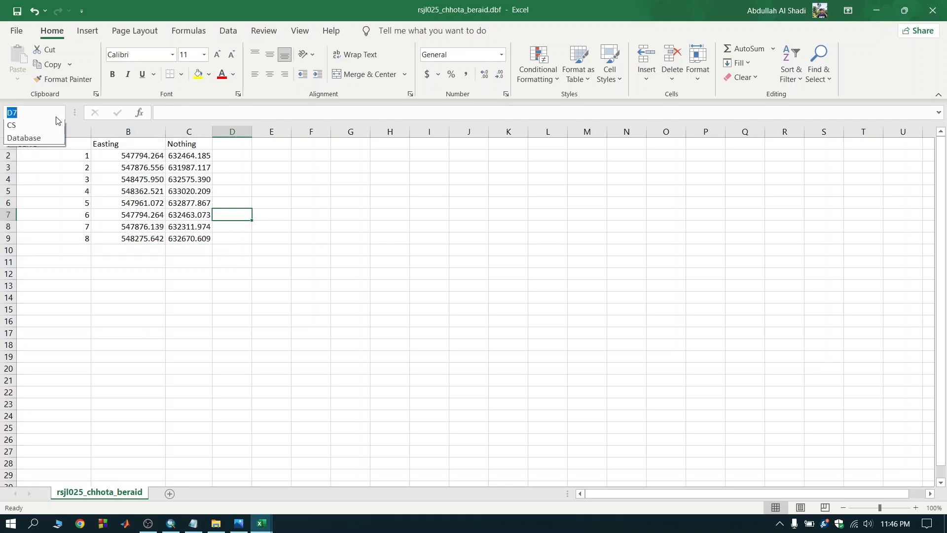
pyautogui.click(30, 128)
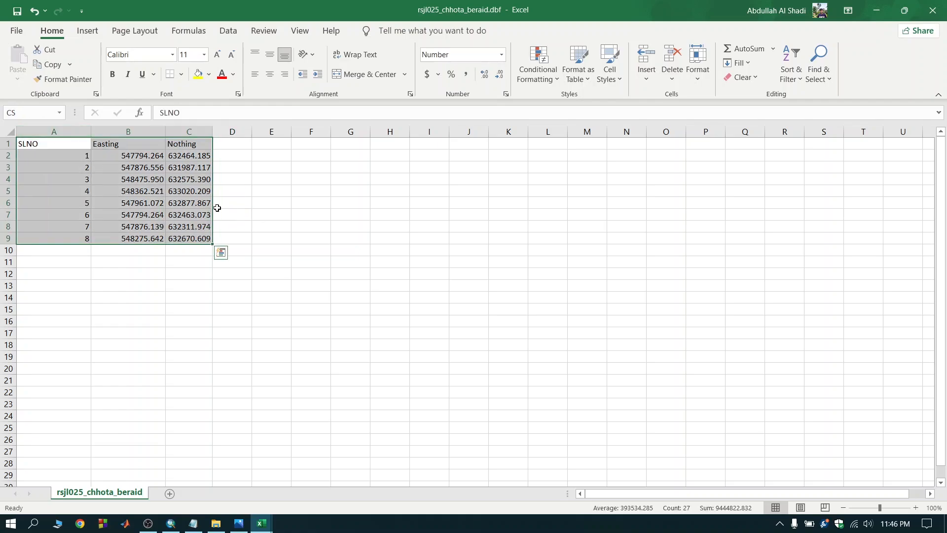
pyautogui.click(269, 214)
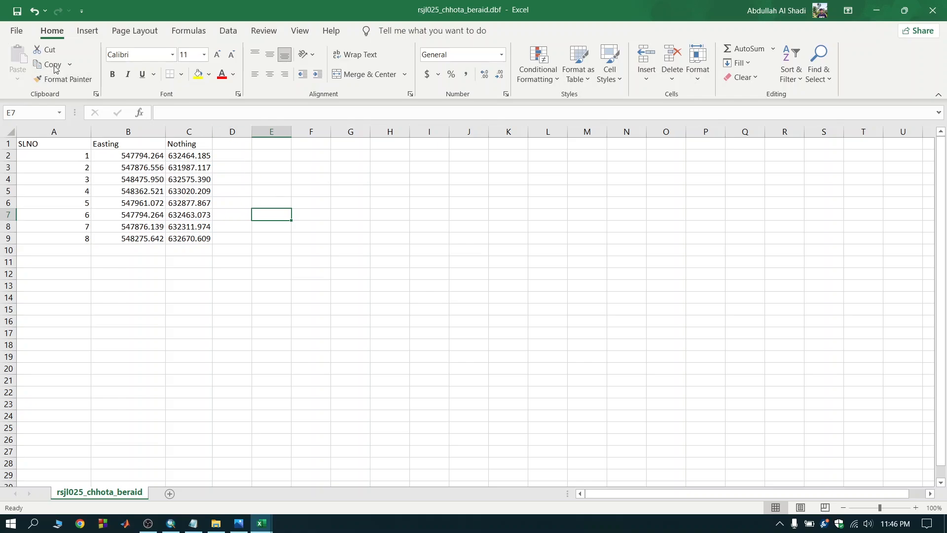
# Save a copy named CS in Excel 97-2003 Workbook format in the DBF folder, and view that folder in File Explorer.
pyautogui.click(16, 30)
pyautogui.click(50, 196)
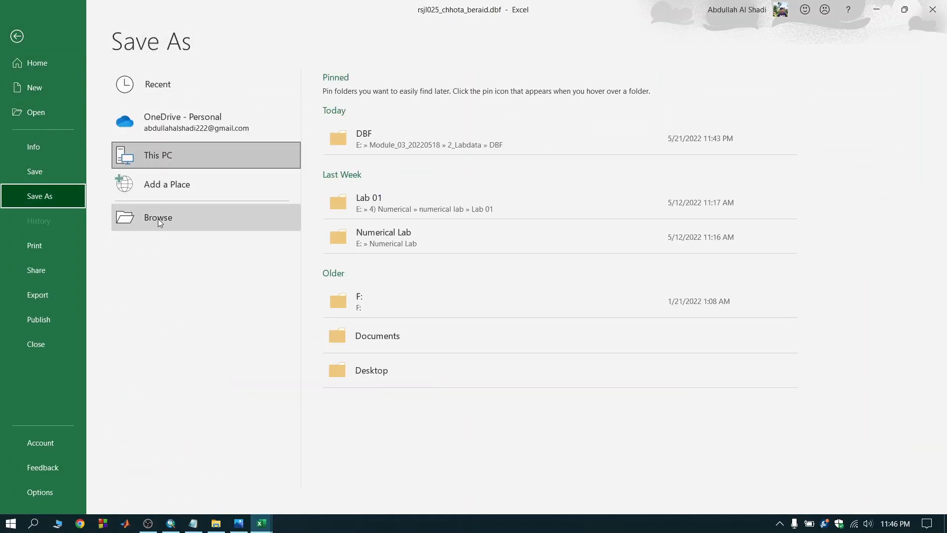
pyautogui.click(158, 218)
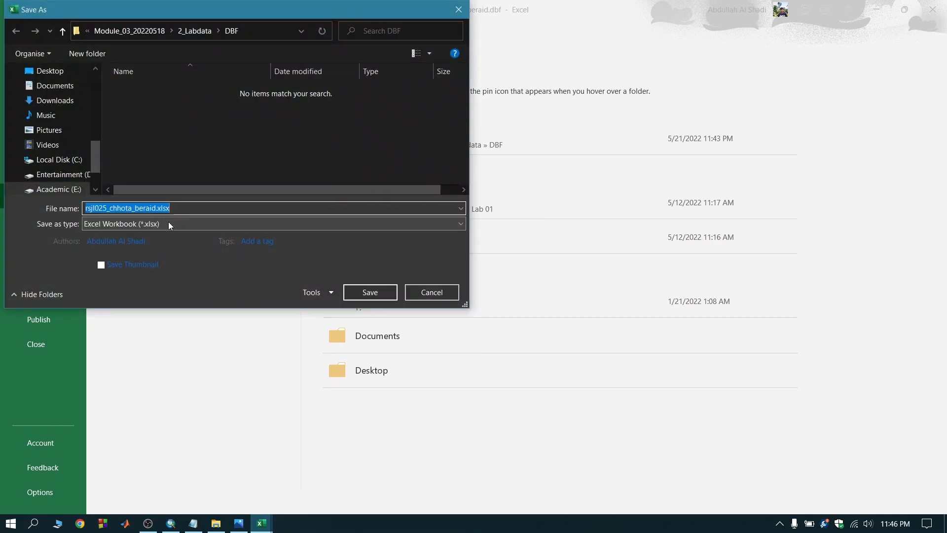
pyautogui.click(169, 223)
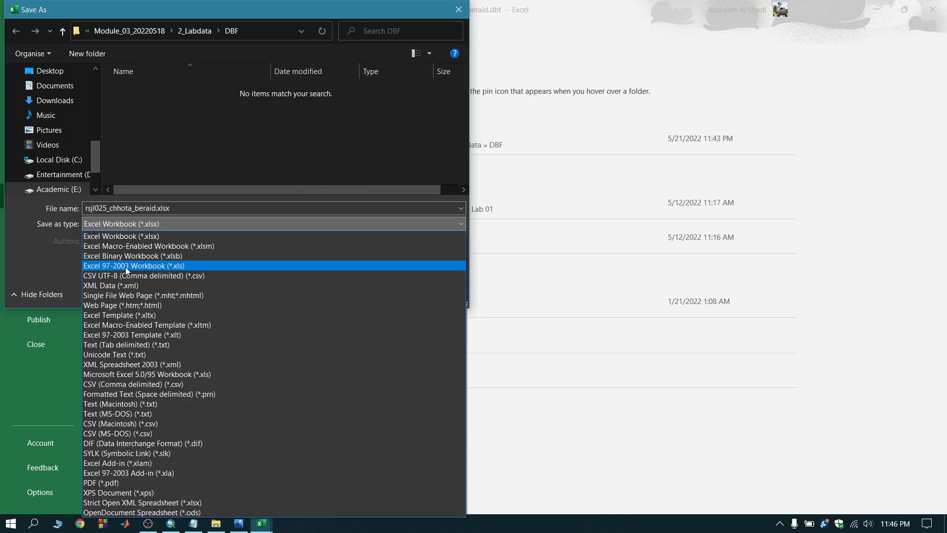
pyautogui.click(159, 265)
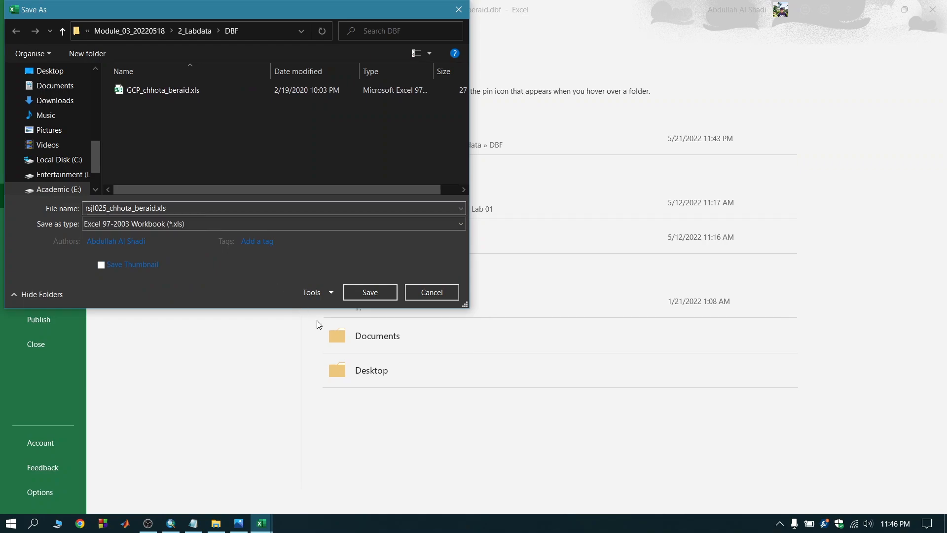
pyautogui.doubleClick(108, 209)
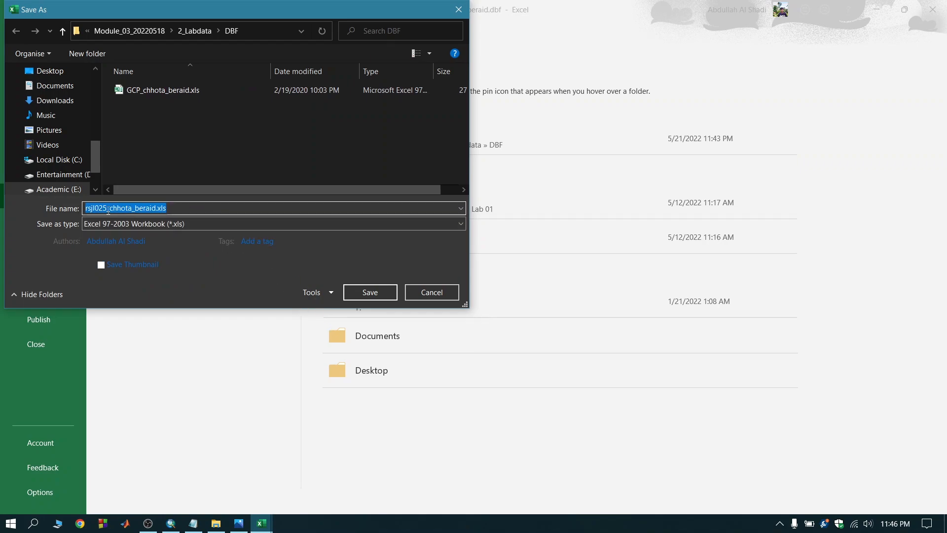
pyautogui.write('CS')
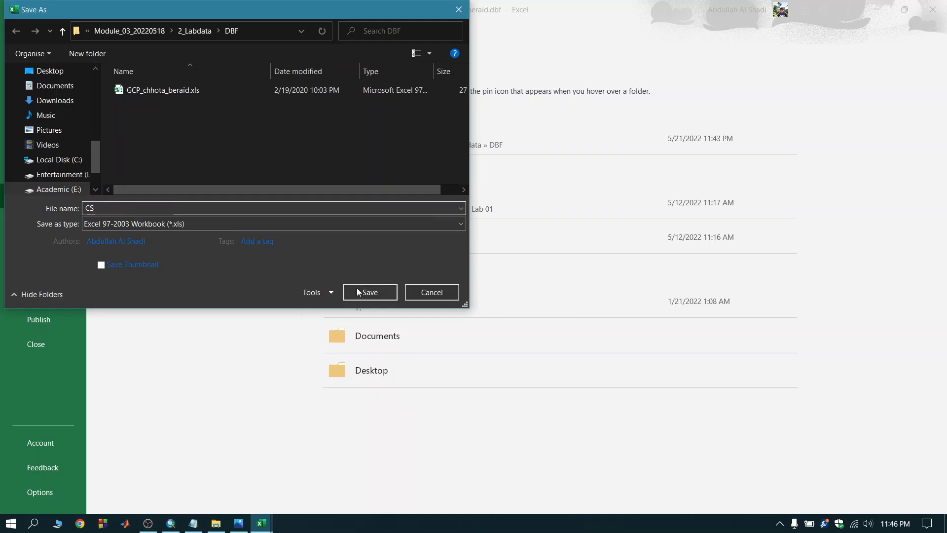
pyautogui.click(370, 292)
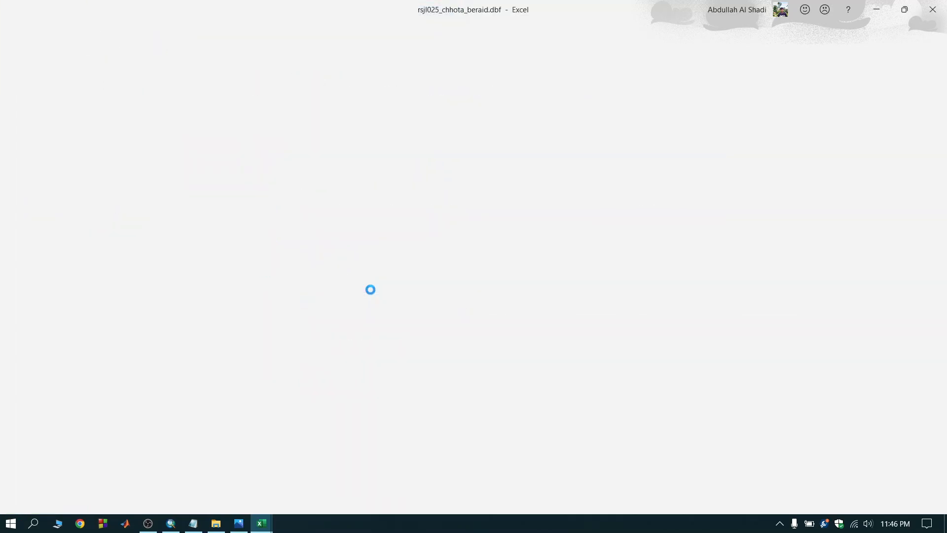
pyautogui.hotkey('alt', 'Tab')
pyautogui.click(222, 259)
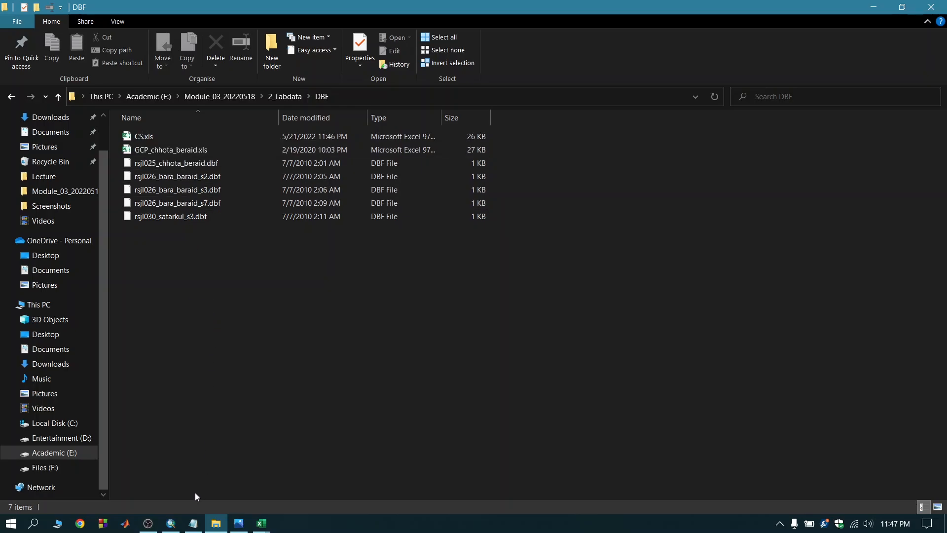
# Switch to ArcMap and add the image rsjl030_satarkul_s3.jpg from the JPEG folder to the map.
pyautogui.click(170, 524)
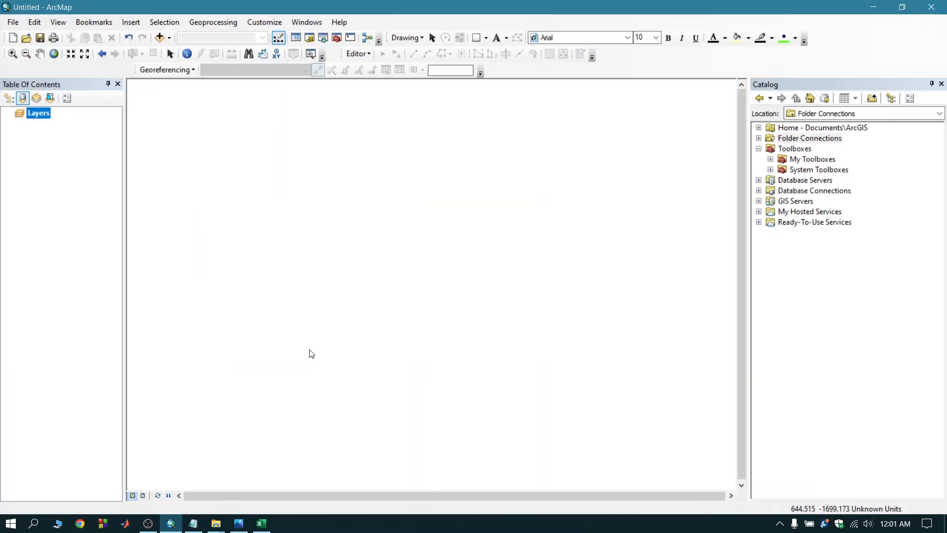
pyautogui.click(169, 38)
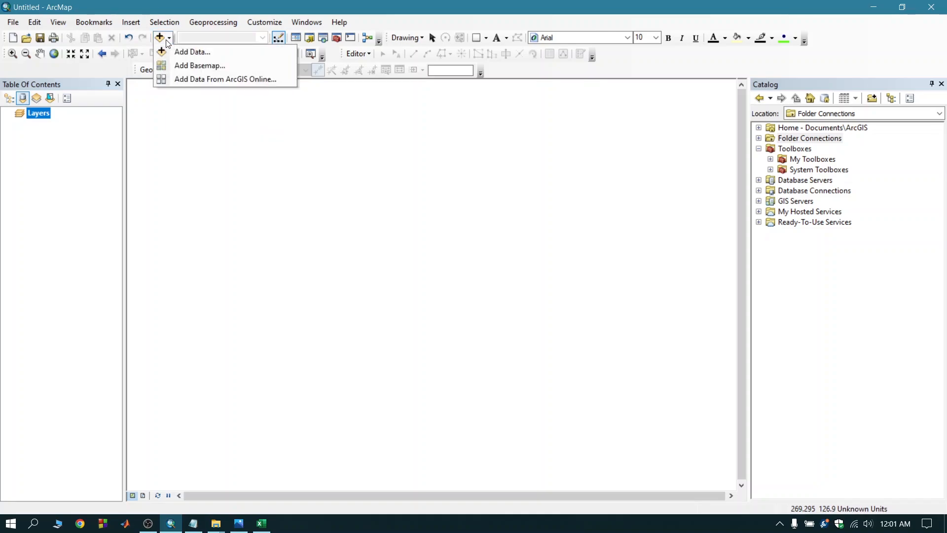
pyautogui.click(192, 52)
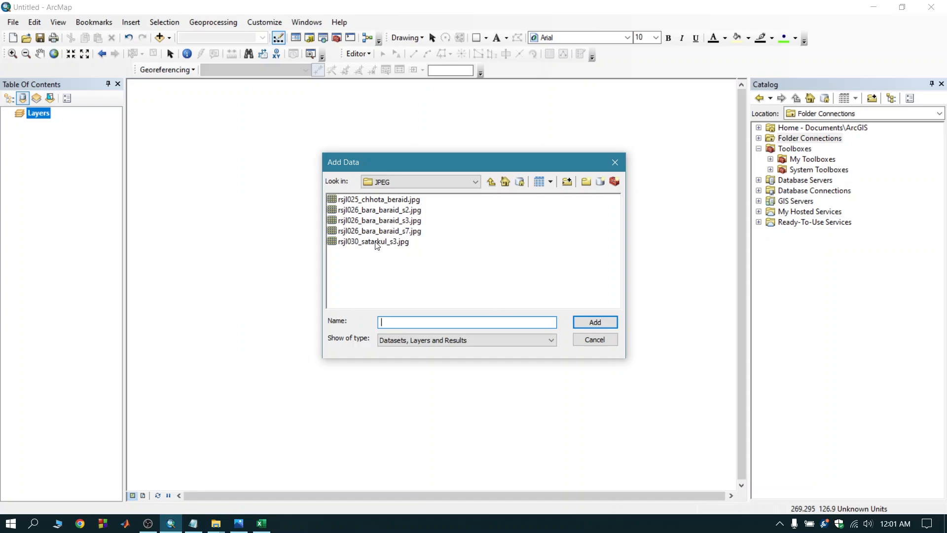
pyautogui.click(377, 242)
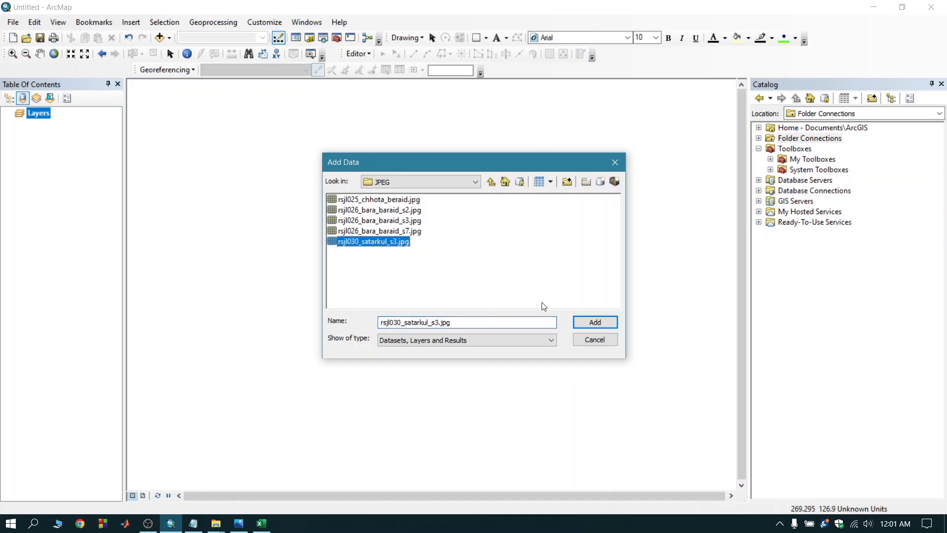
pyautogui.click(606, 323)
pyautogui.click(567, 321)
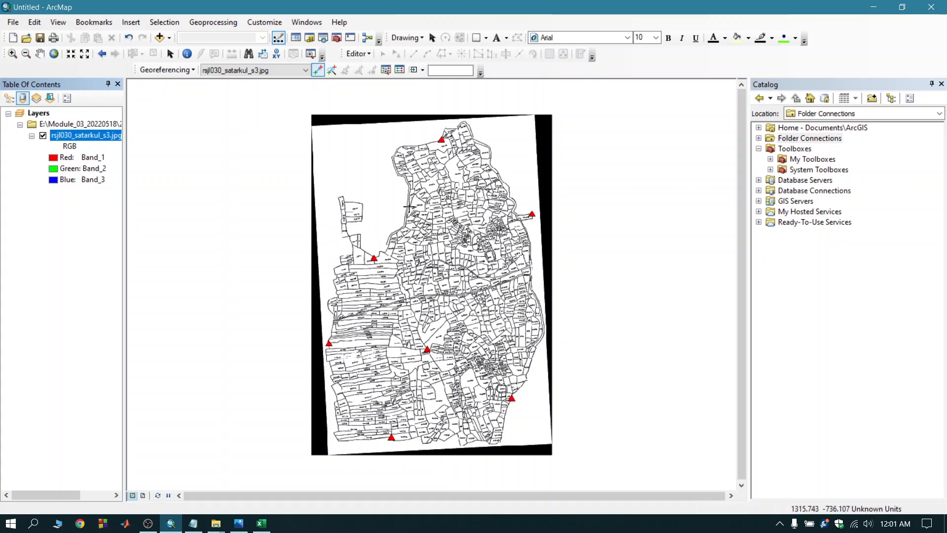
# Add the CS table from Css.xls in the DBF folder to the map and open it to view its records.
pyautogui.click(161, 38)
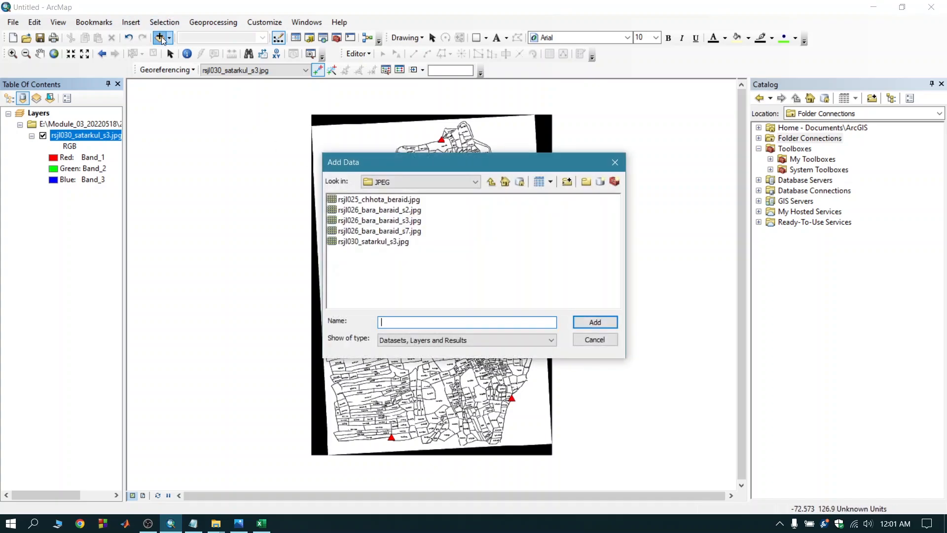
pyautogui.click(491, 183)
pyautogui.doubleClick(348, 201)
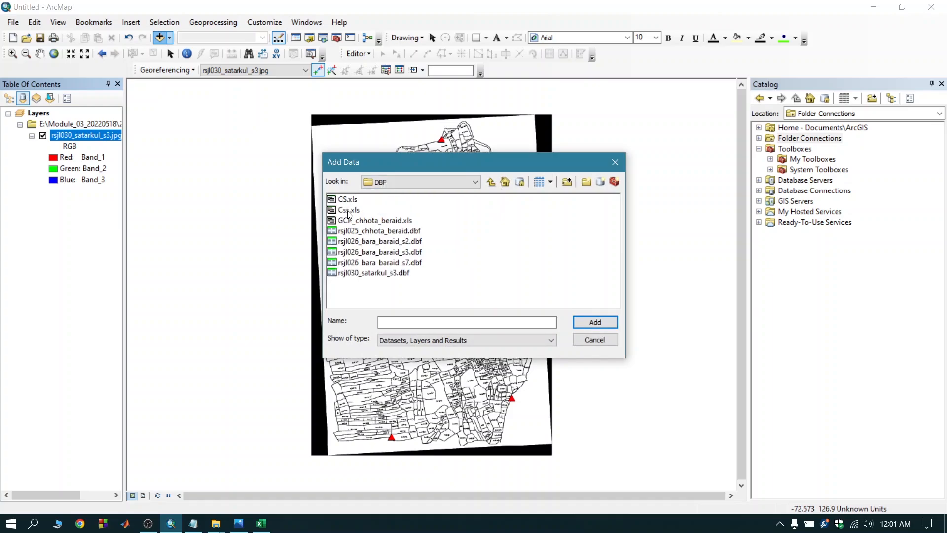
pyautogui.doubleClick(349, 209)
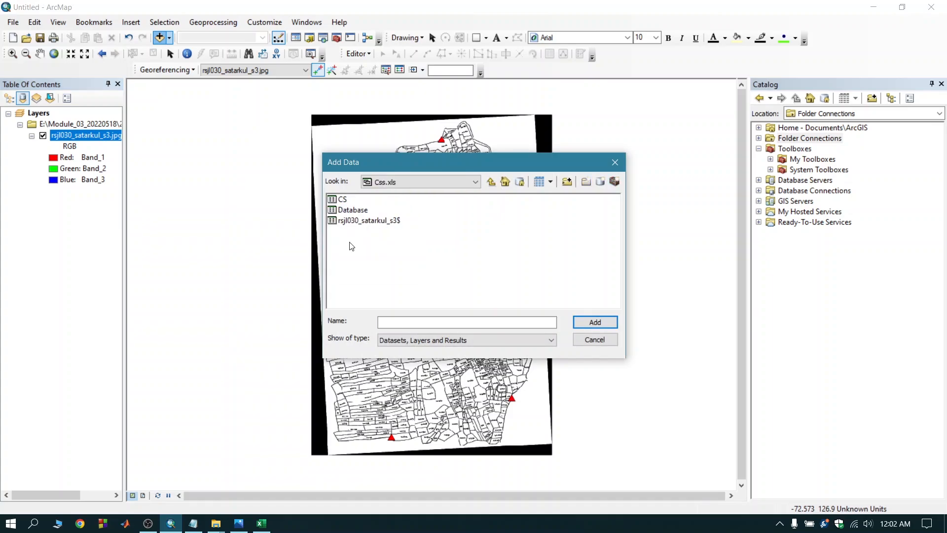
pyautogui.click(345, 200)
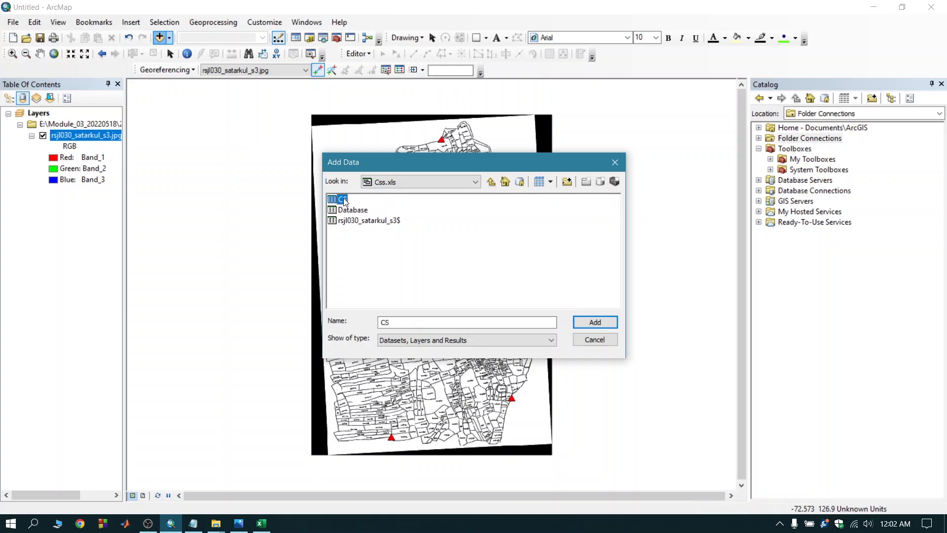
pyautogui.click(596, 322)
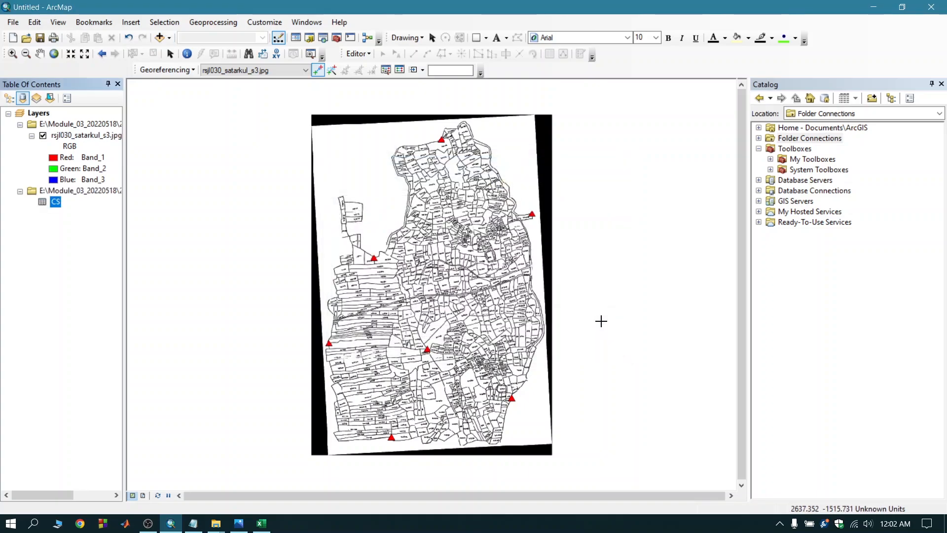
pyautogui.rightClick(57, 204)
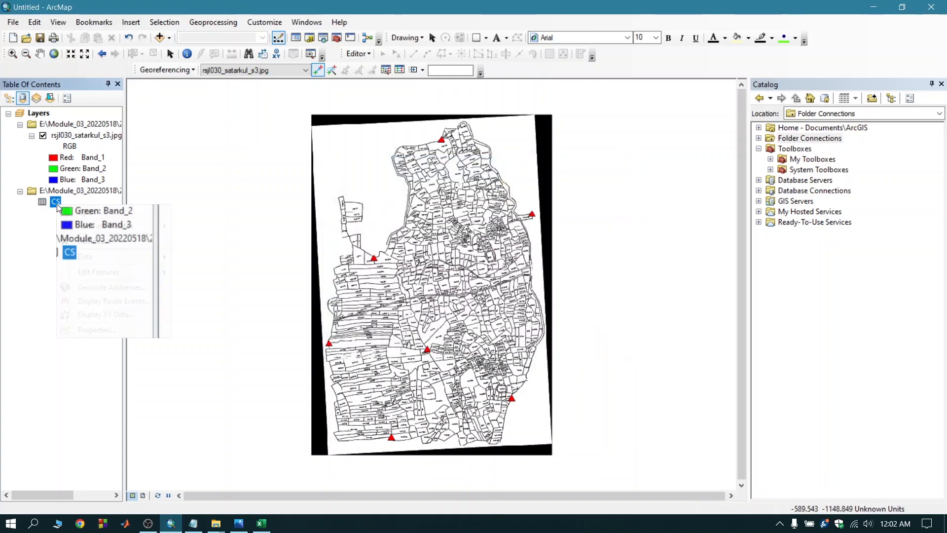
pyautogui.click(79, 212)
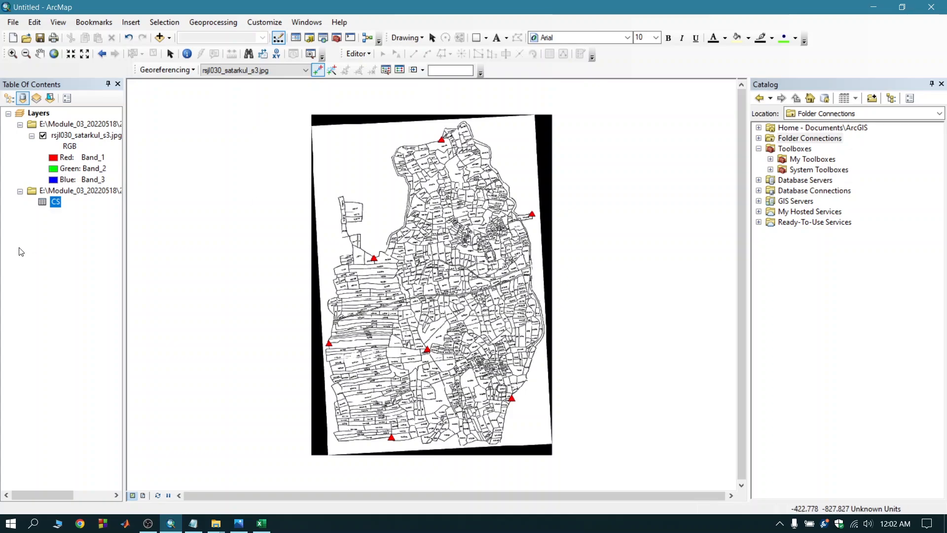
# Display the CS table as XY data, with Easting as the X field and Northing as the Y field.
pyautogui.rightClick(57, 206)
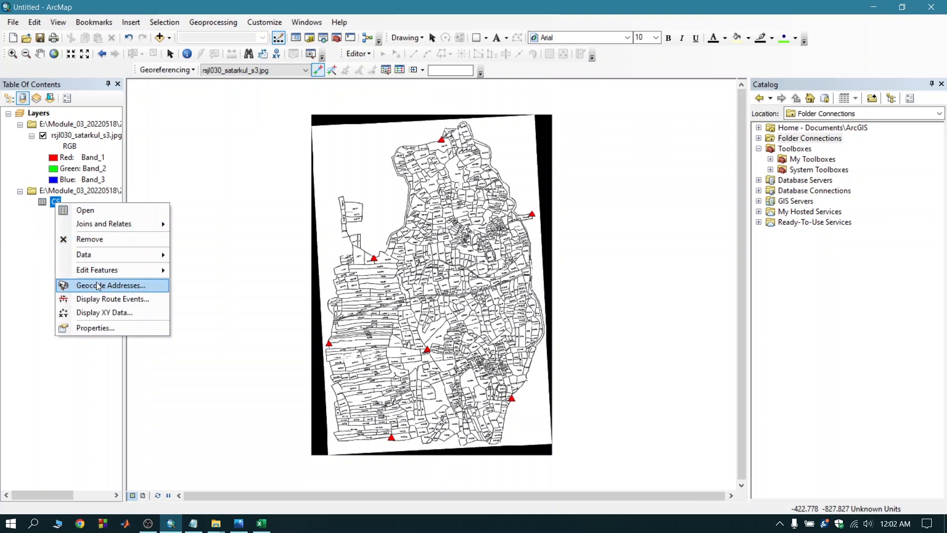
pyautogui.click(118, 313)
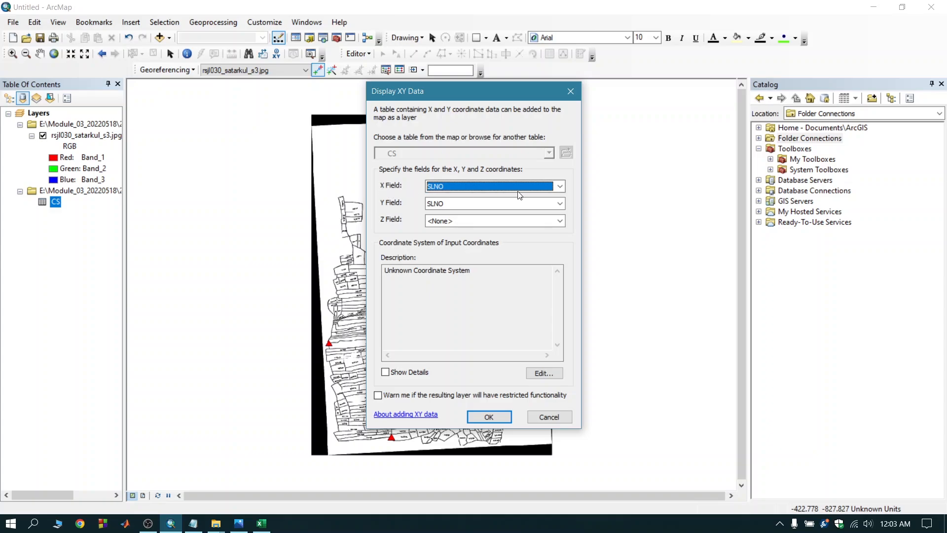
pyautogui.click(560, 188)
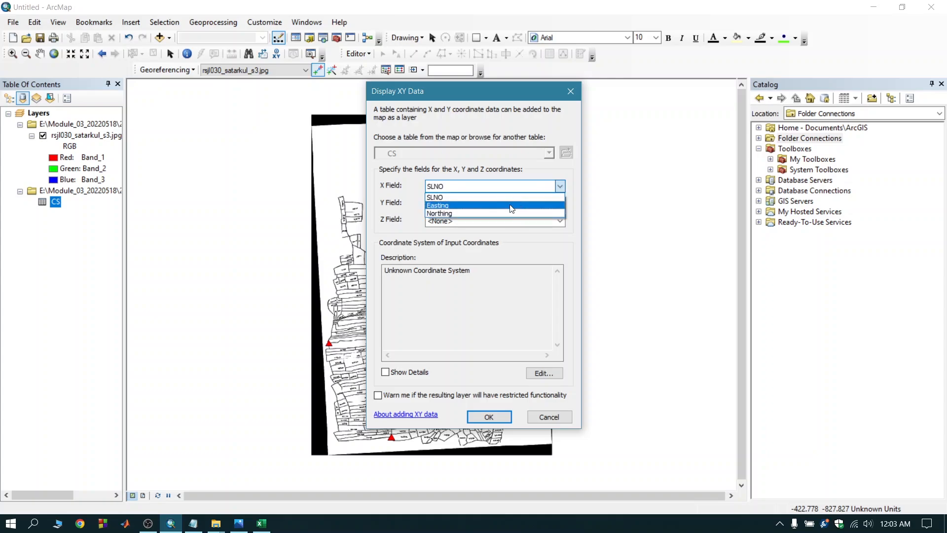
pyautogui.click(512, 208)
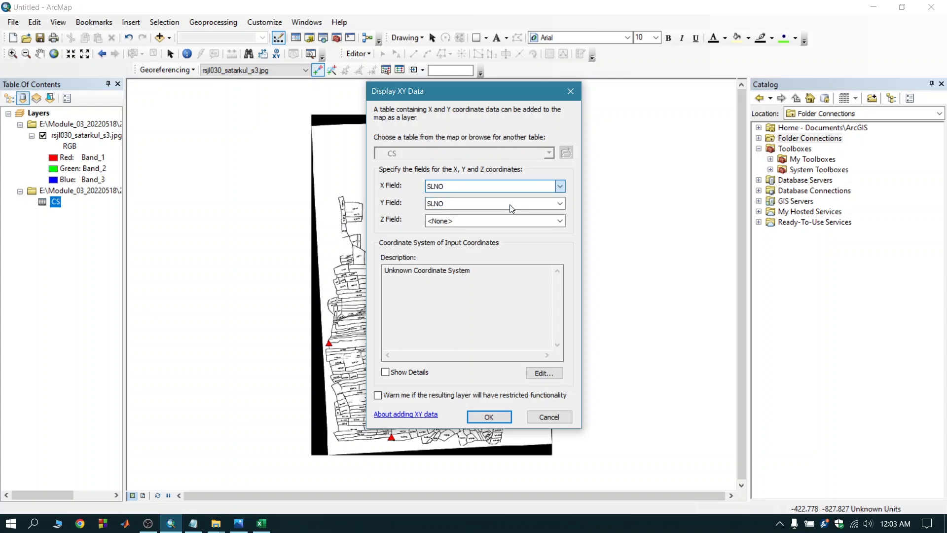
pyautogui.click(431, 207)
pyautogui.click(446, 230)
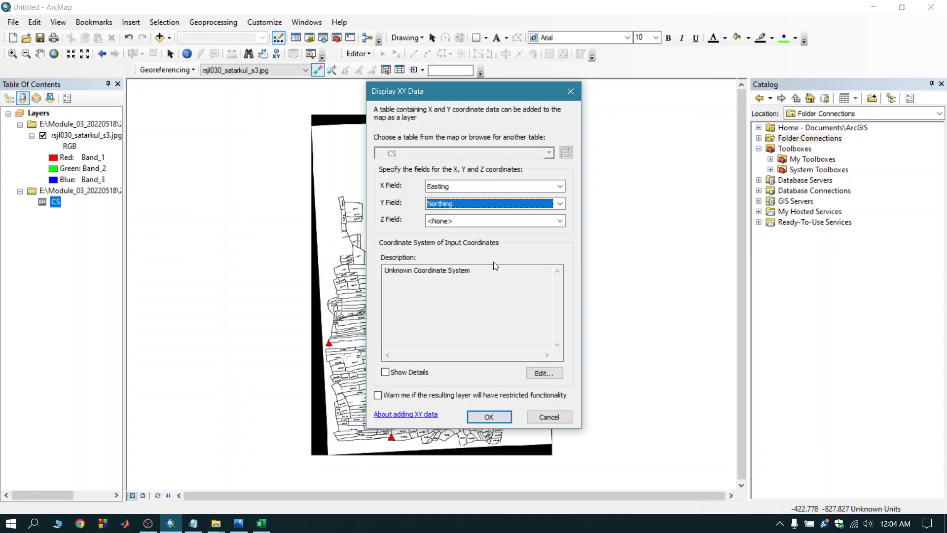
# Assign the BTM coordinate system from the favorite coordinate systems to the input coordinates and create the point layer.
pyautogui.click(538, 373)
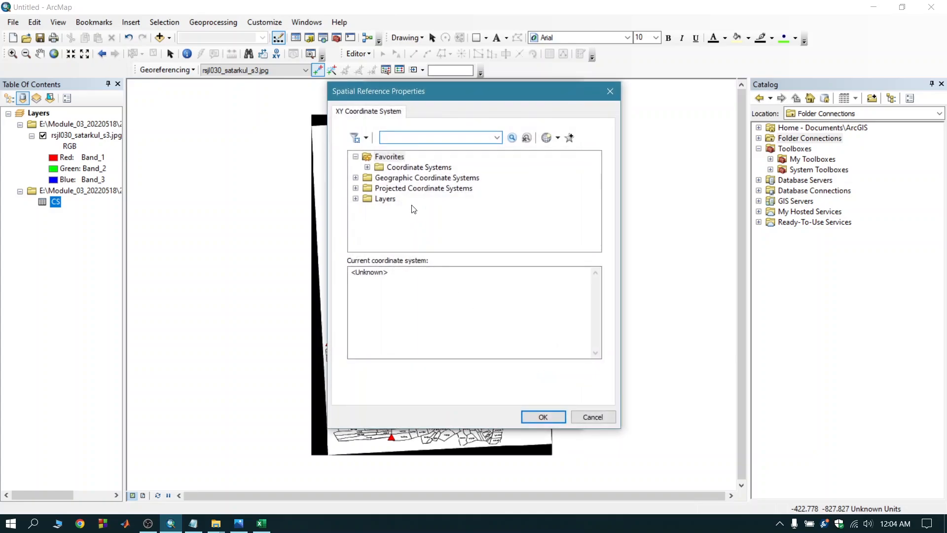
pyautogui.click(368, 168)
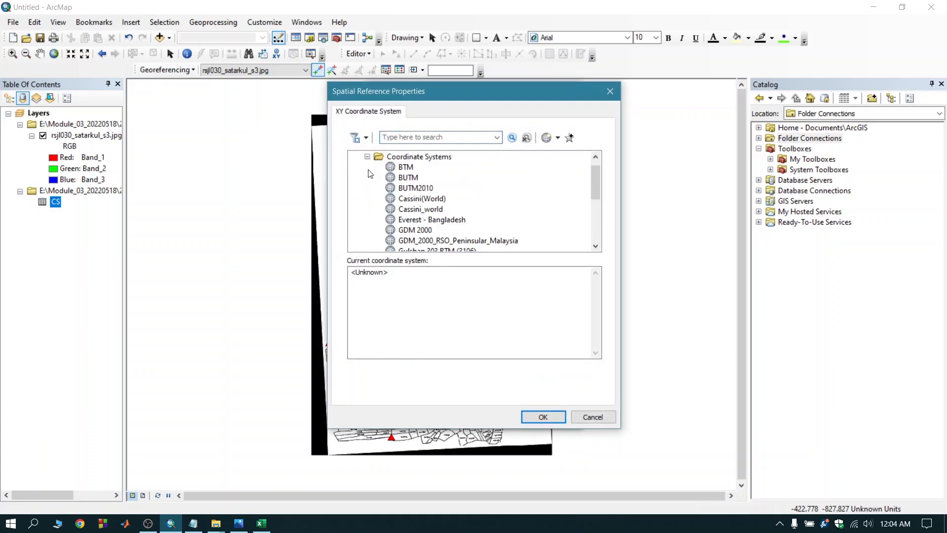
pyautogui.click(405, 167)
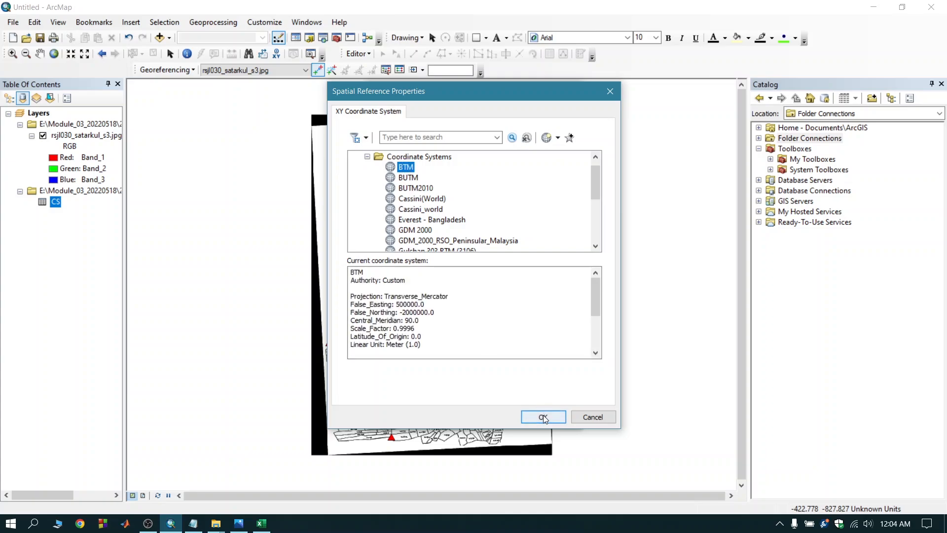
pyautogui.click(544, 418)
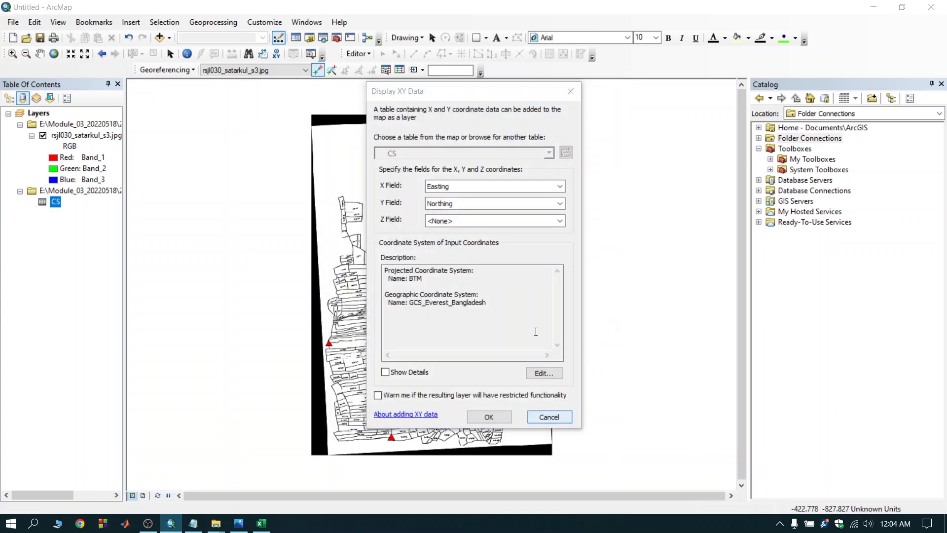
pyautogui.click(493, 418)
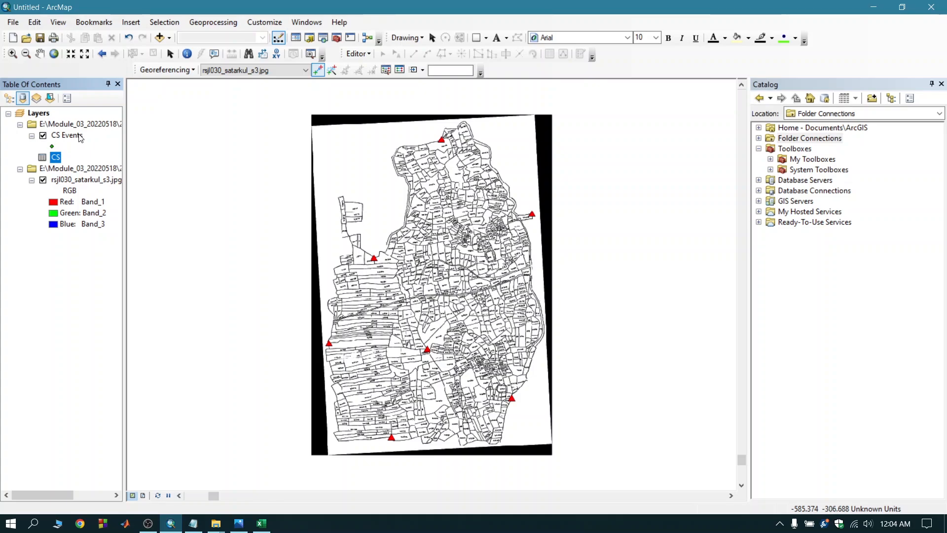
# Hide the rsjl030_satarkul_s3.jpg image and zoom to the CS Events layer.
pyautogui.click(44, 180)
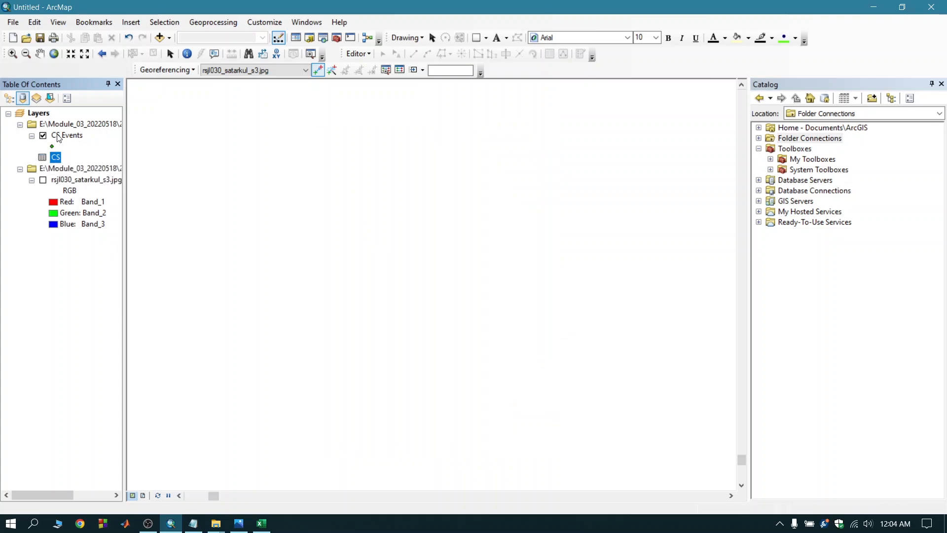
pyautogui.rightClick(58, 138)
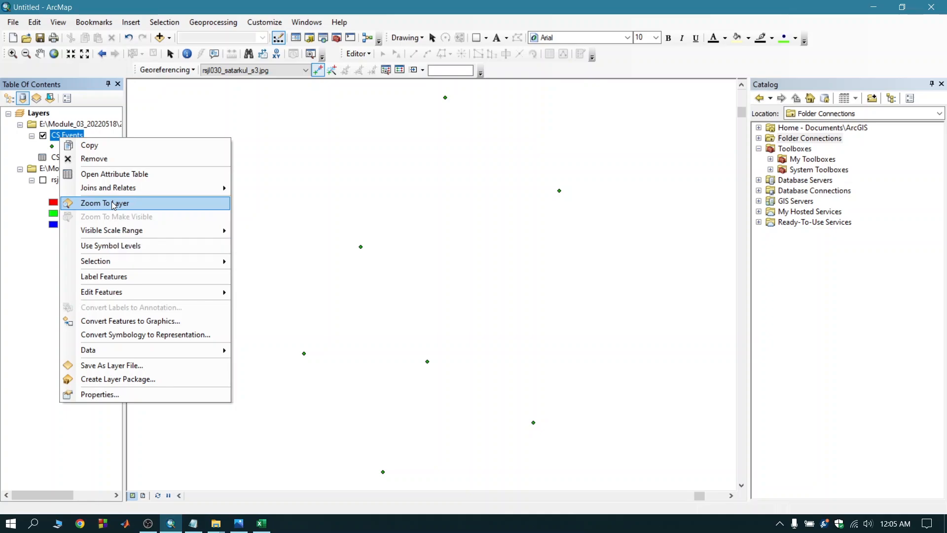
pyautogui.click(113, 205)
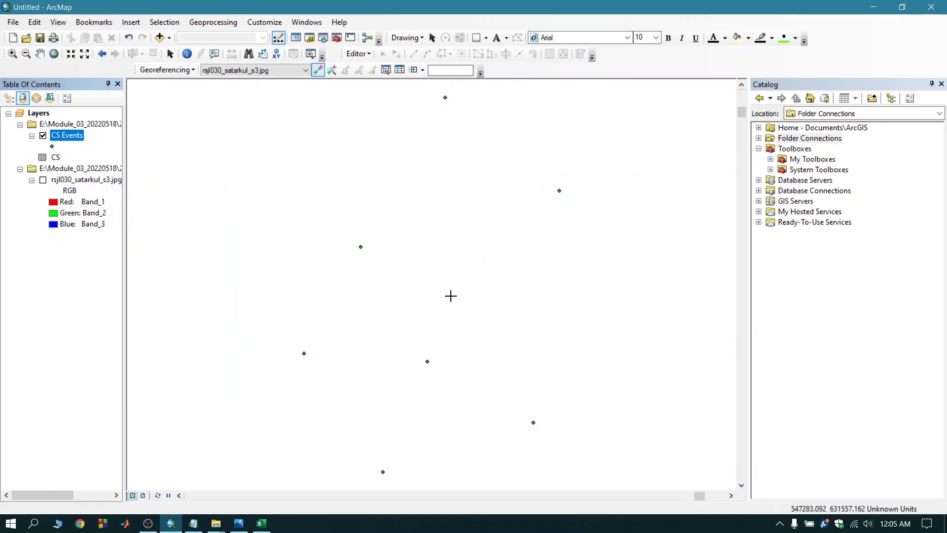
# Turn the scanned map image back on and fit it to the display at the extent of the CS Events layer.
pyautogui.click(43, 180)
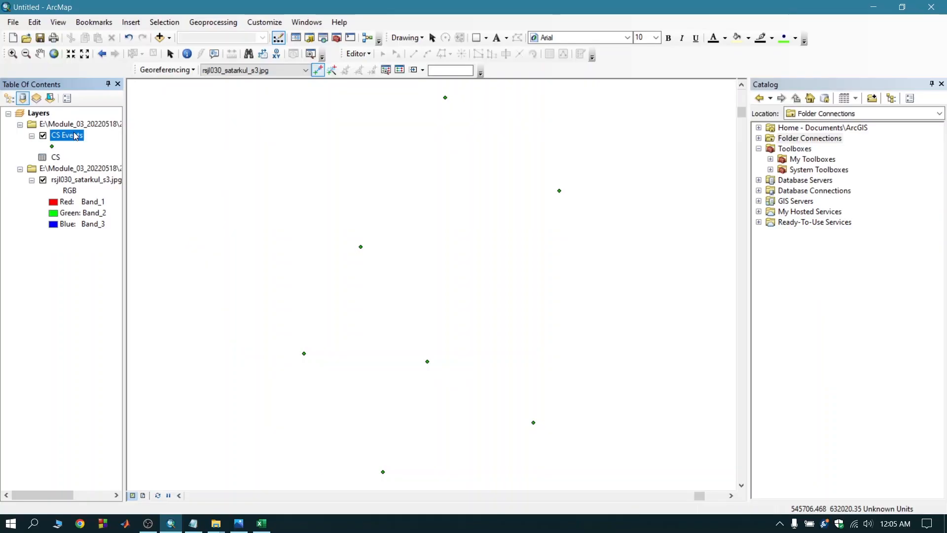
pyautogui.rightClick(75, 137)
pyautogui.click(111, 199)
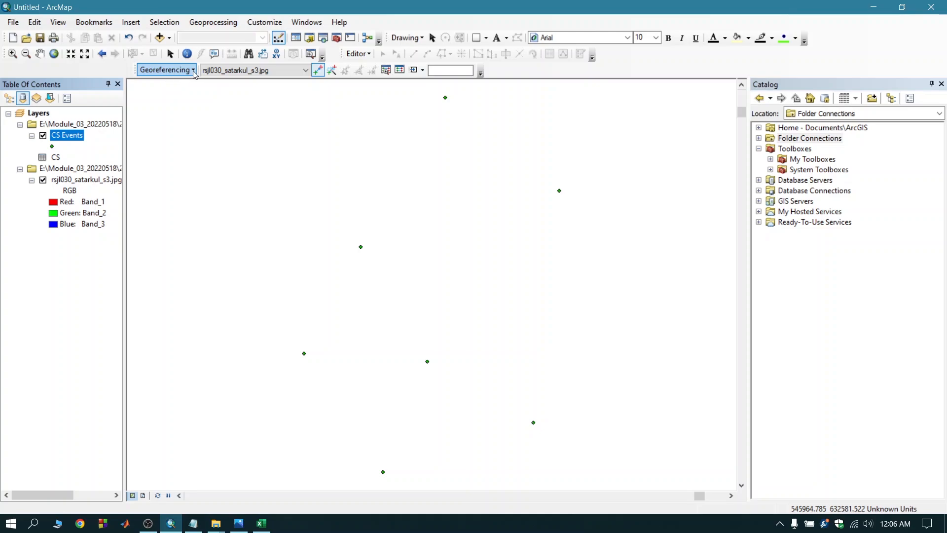
pyautogui.click(194, 70)
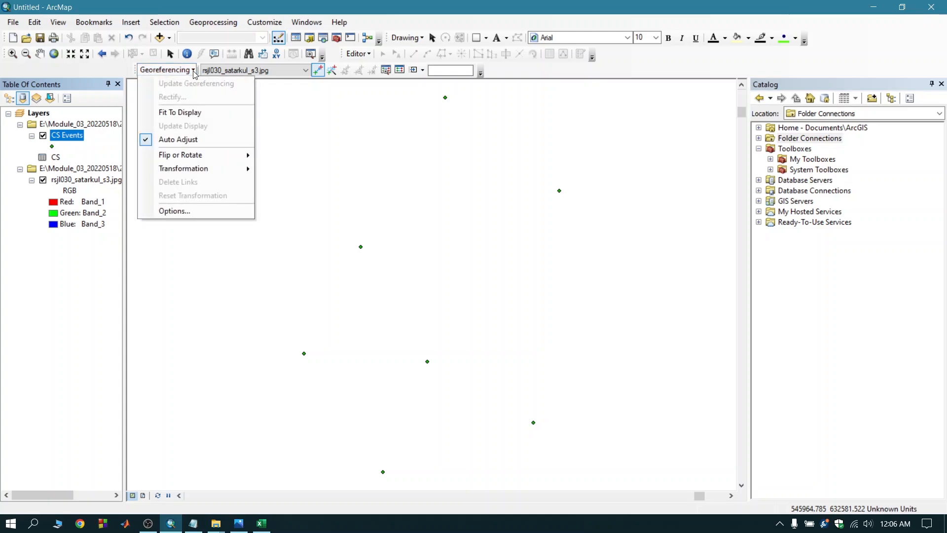
pyautogui.click(185, 113)
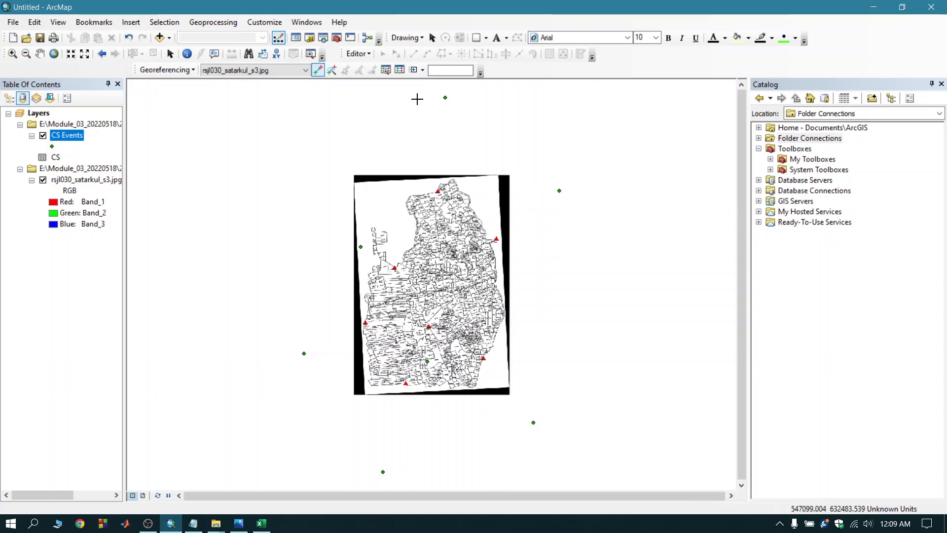
# Enlarge the scanned map with the georeferencing Scale tool and shift it upward to bring its topmost red triangle onto the topmost point.
pyautogui.click(423, 70)
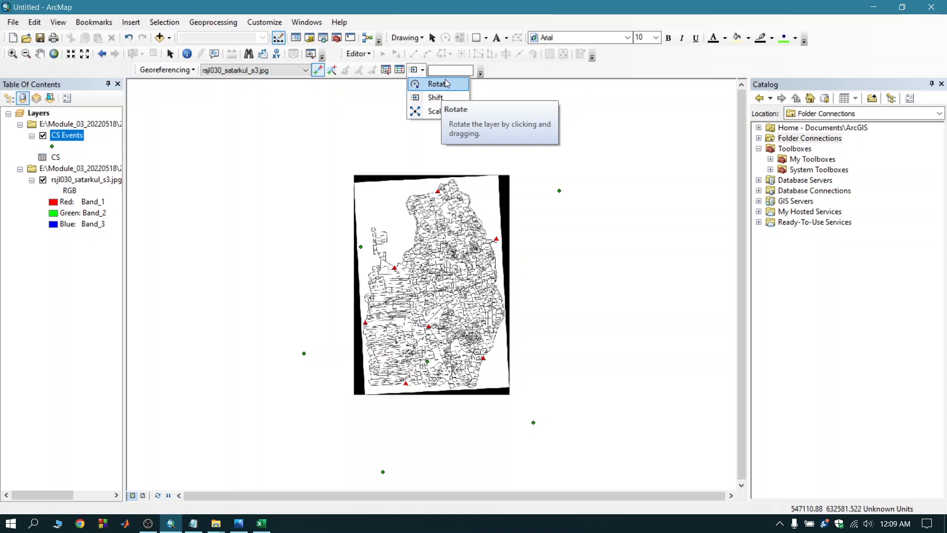
pyautogui.click(429, 112)
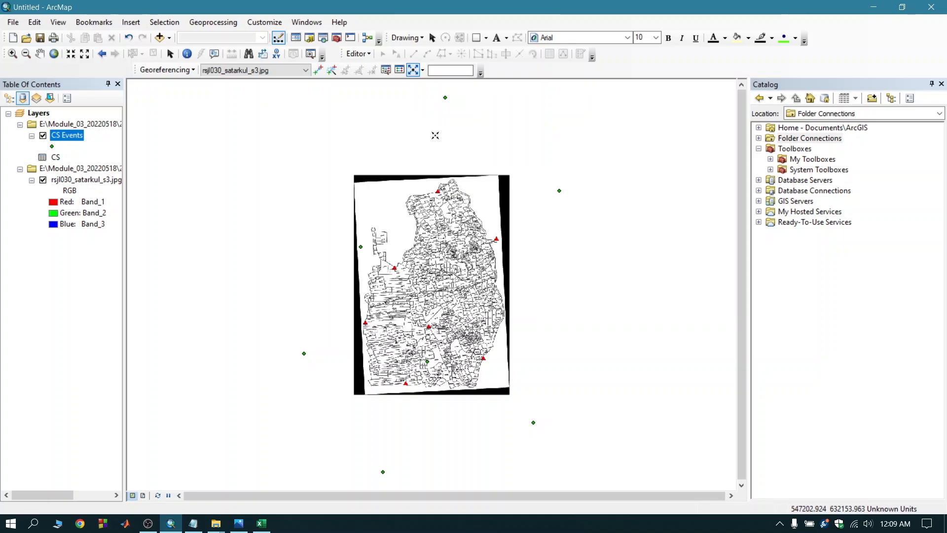
pyautogui.moveTo(477, 234); pyautogui.dragTo(428, 151)
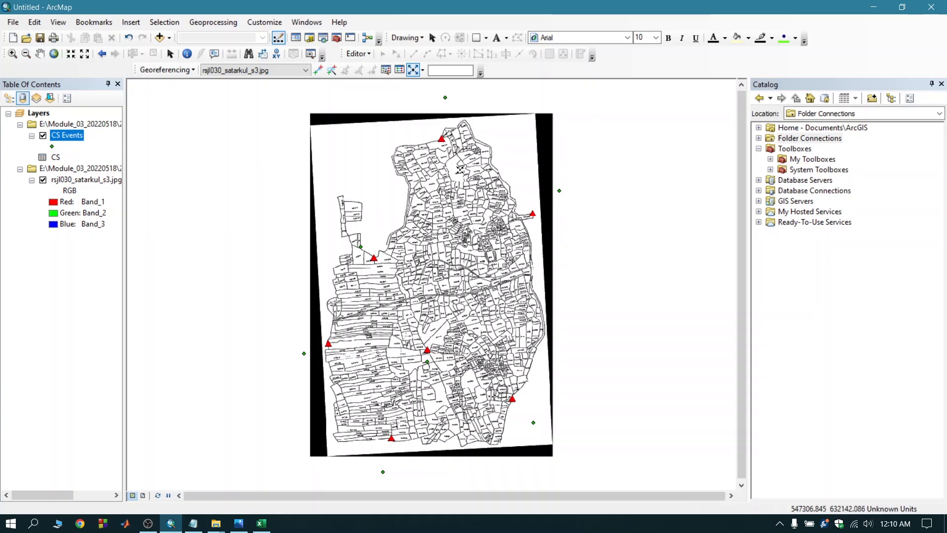
pyautogui.click(423, 69)
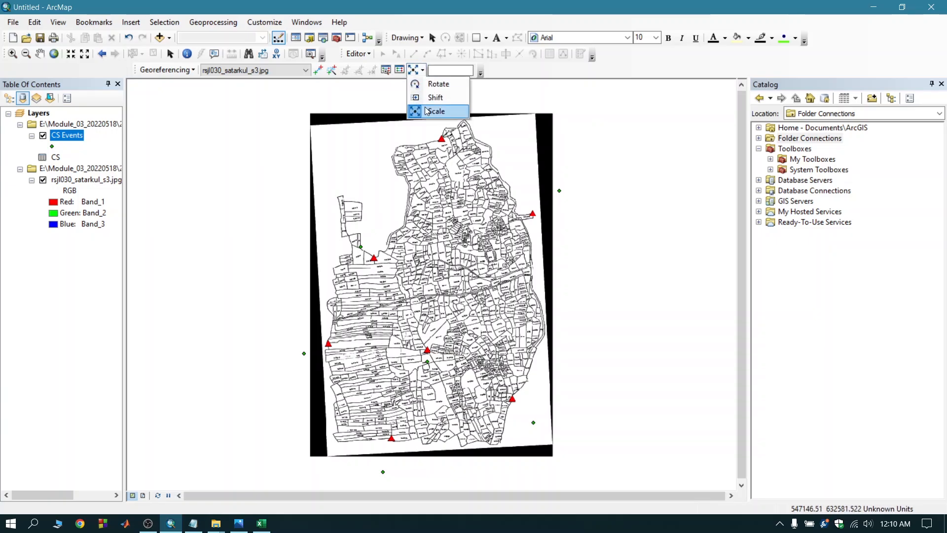
pyautogui.click(436, 98)
pyautogui.moveTo(440, 249); pyautogui.dragTo(440, 209)
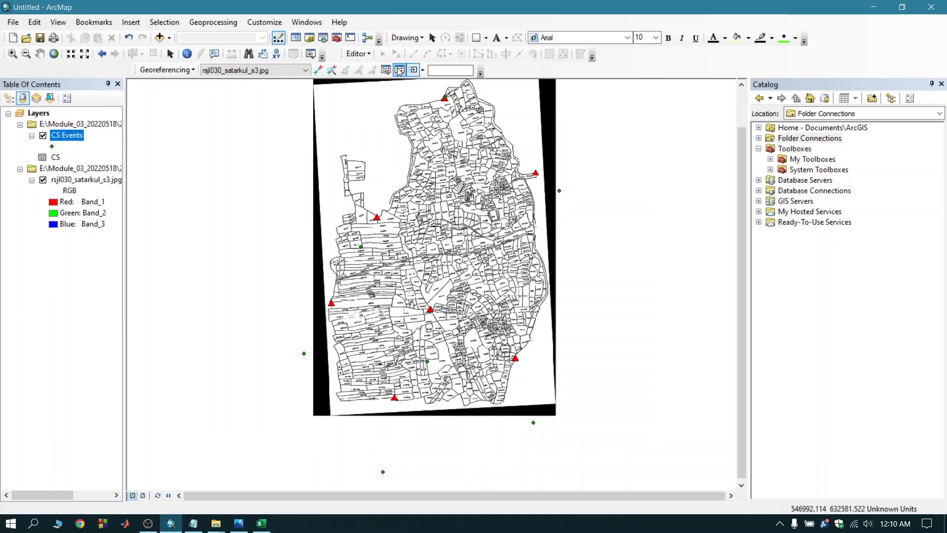
# Scale the scanned map up further until its red triangles roughly coincide with the CS Events points.
pyautogui.click(423, 70)
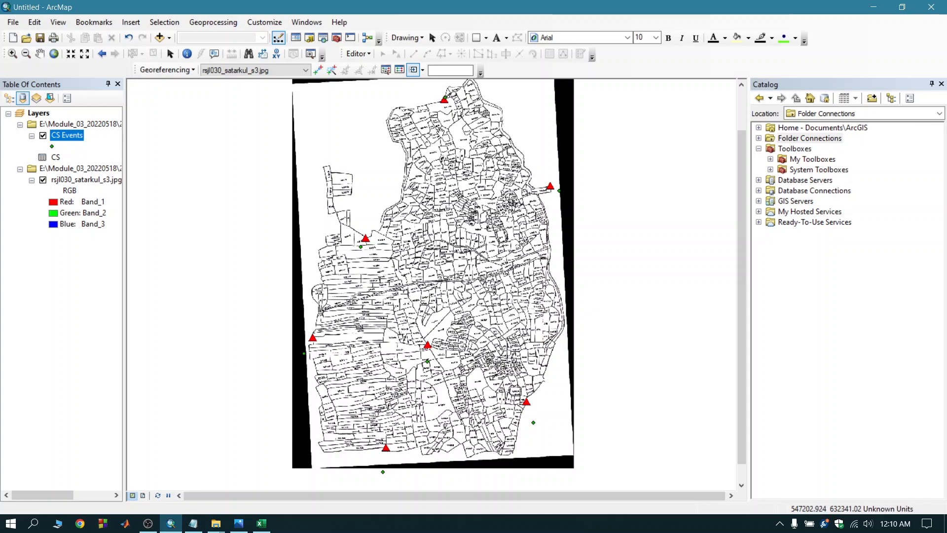
pyautogui.click(424, 71)
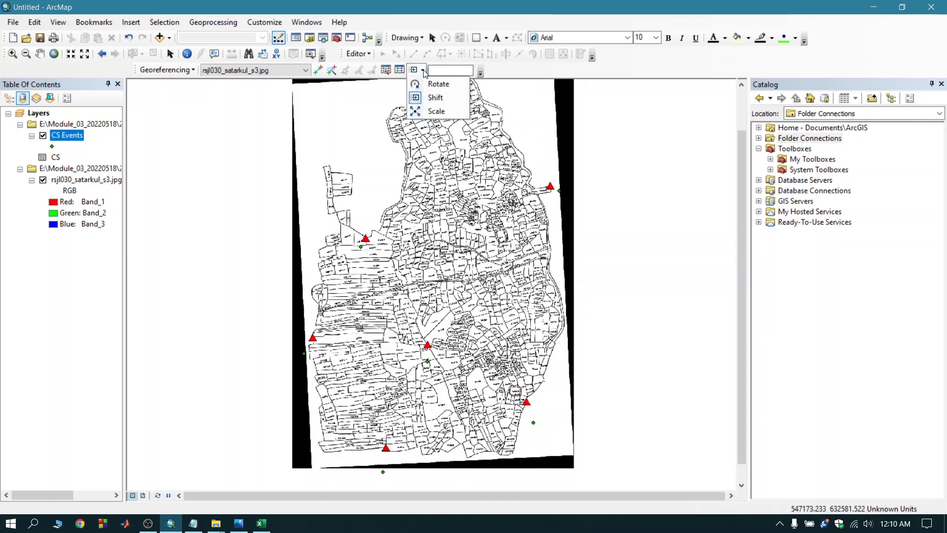
pyautogui.click(430, 111)
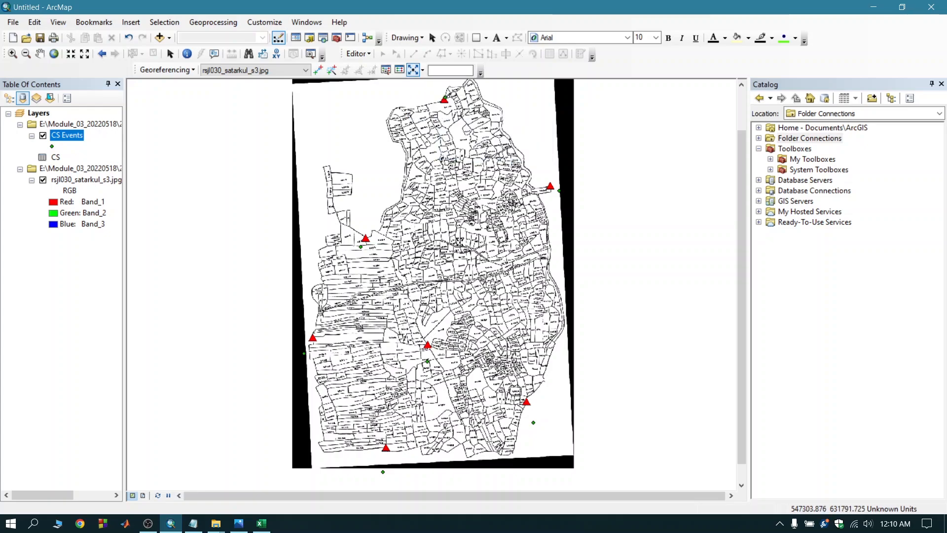
pyautogui.moveTo(453, 242); pyautogui.dragTo(458, 235)
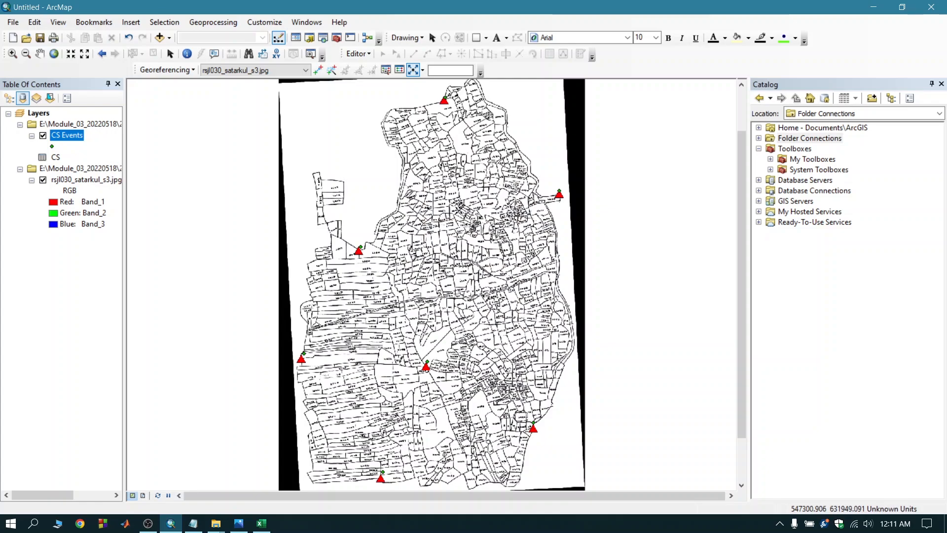
# Add the first control point link from the center of the northwestern red triangle on the image to its matching CS Events point.
pyautogui.scroll(2, 355, 254)
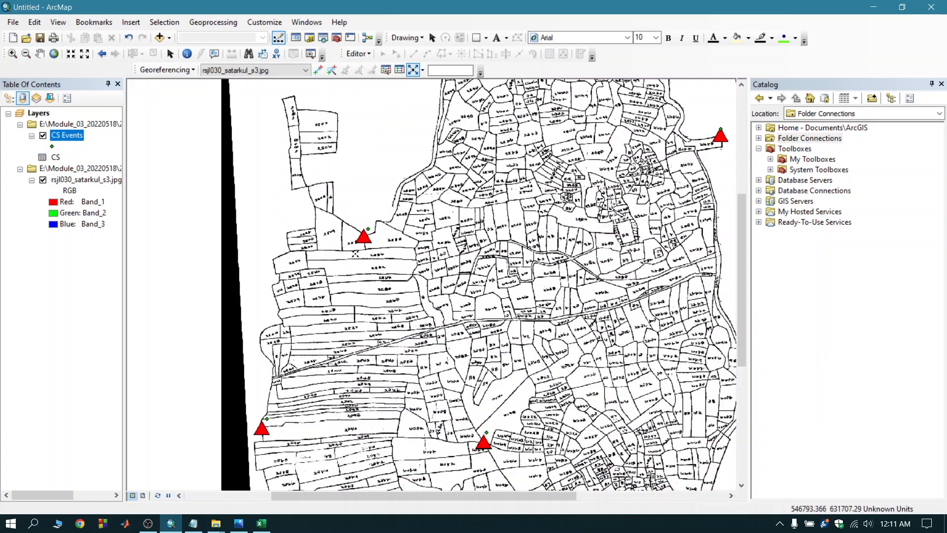
pyautogui.scroll(1, 355, 254)
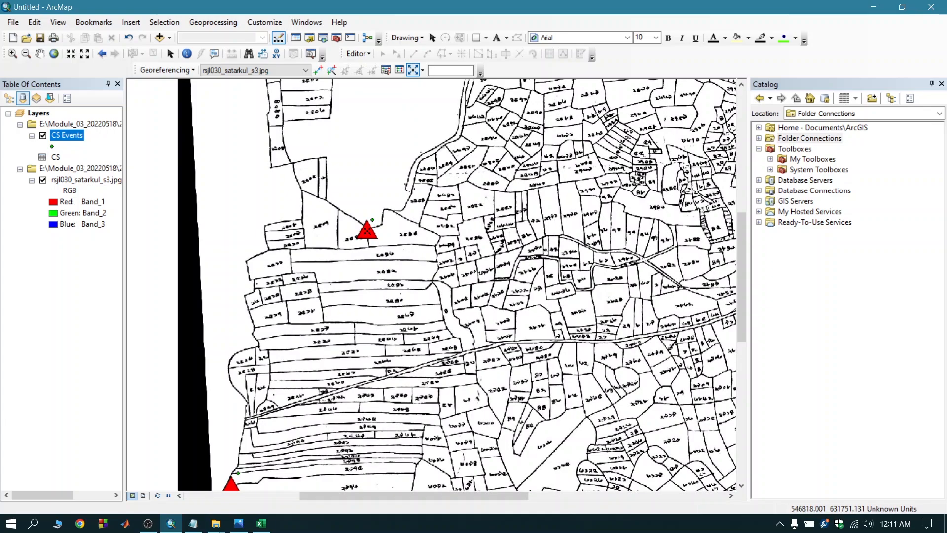
pyautogui.scroll(-5, 367, 253)
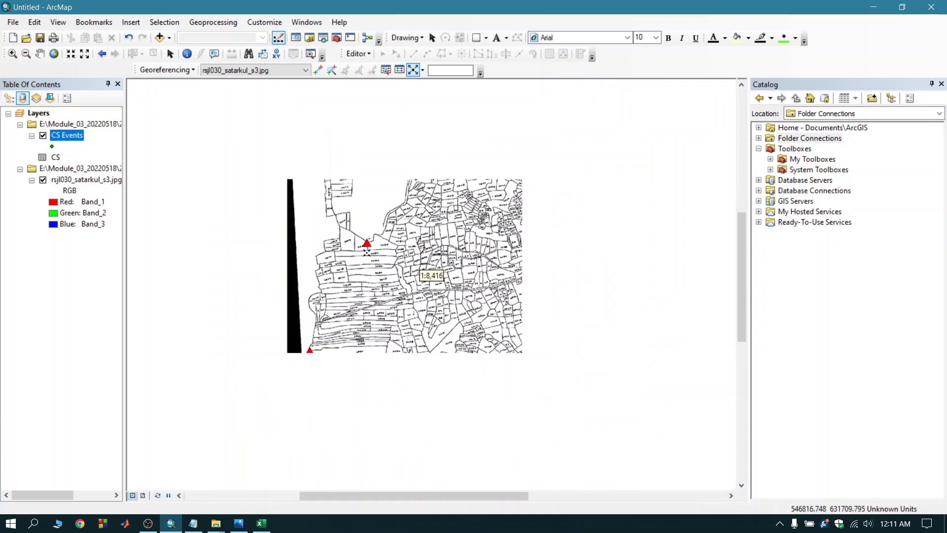
pyautogui.scroll(-2, 367, 252)
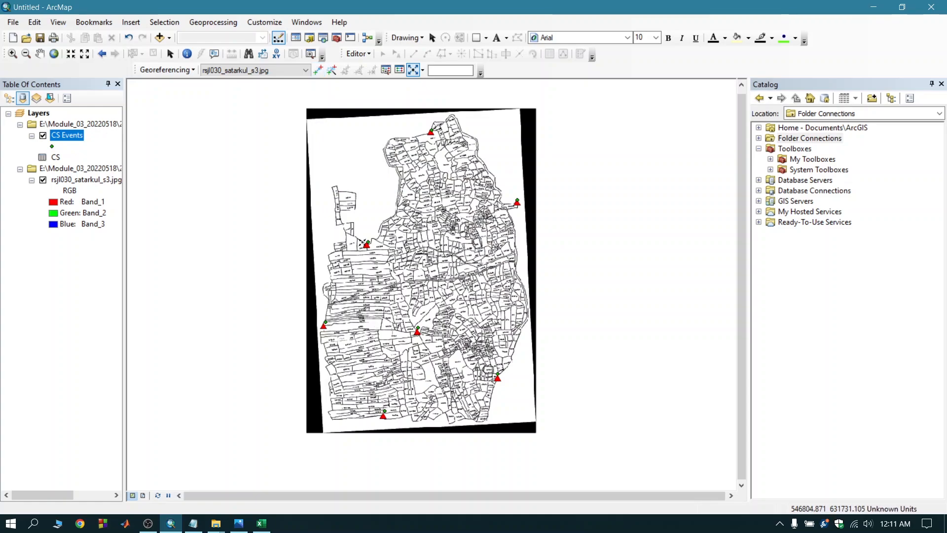
pyautogui.click(318, 70)
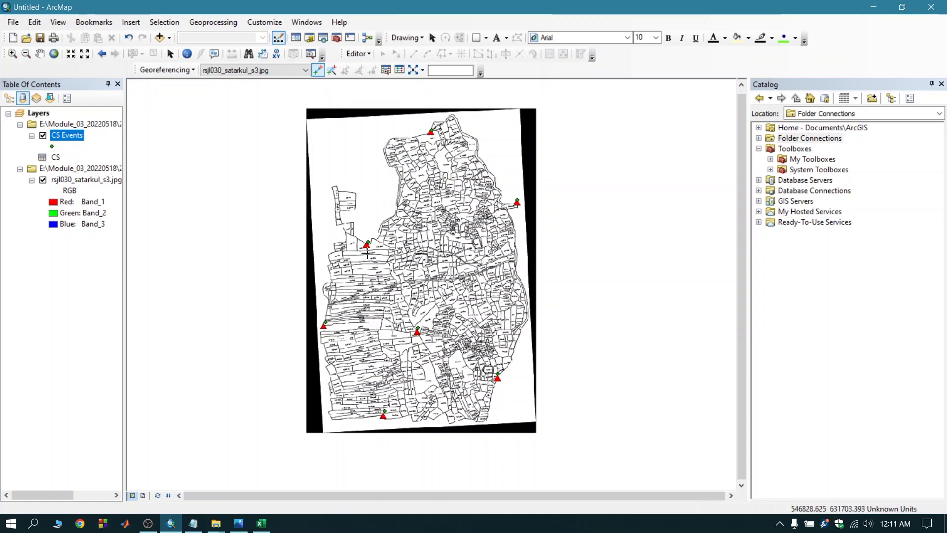
pyautogui.scroll(4, 368, 246)
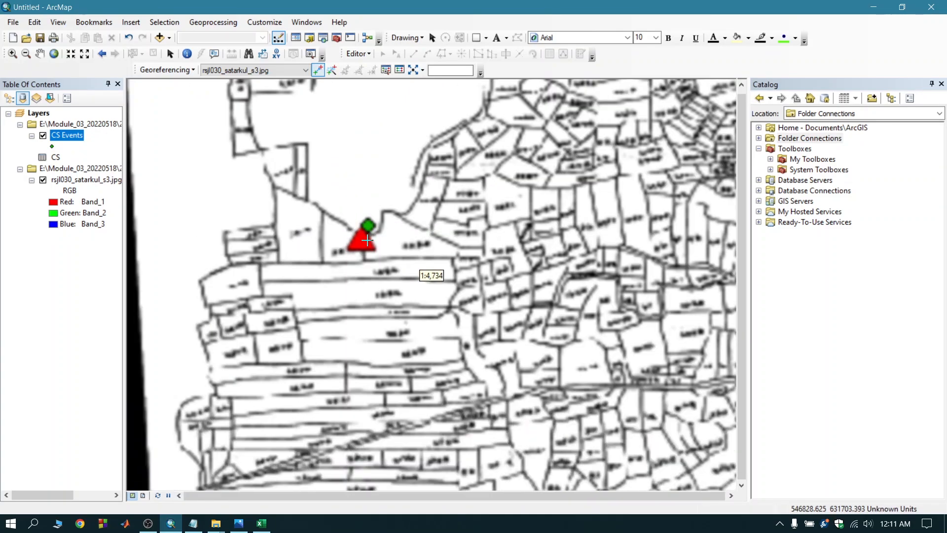
pyautogui.scroll(5, 367, 246)
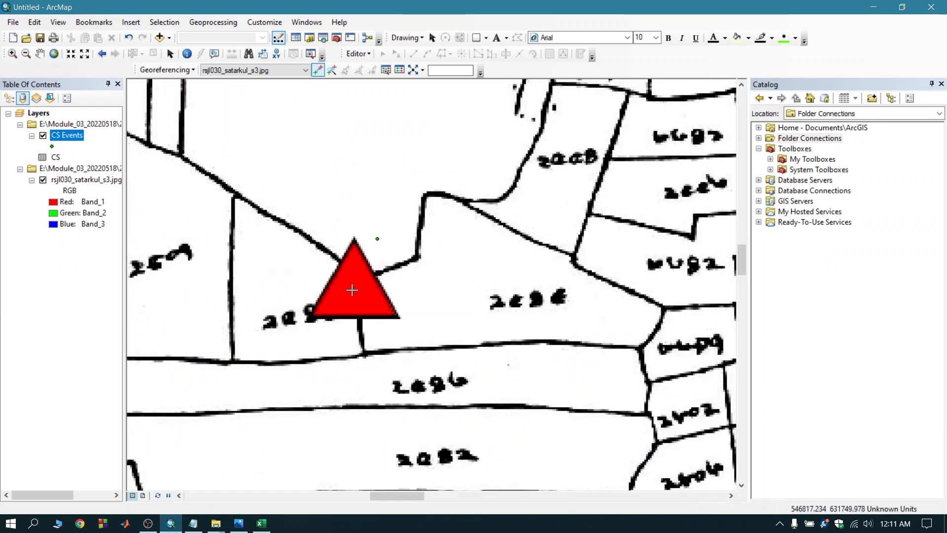
pyautogui.click(353, 290)
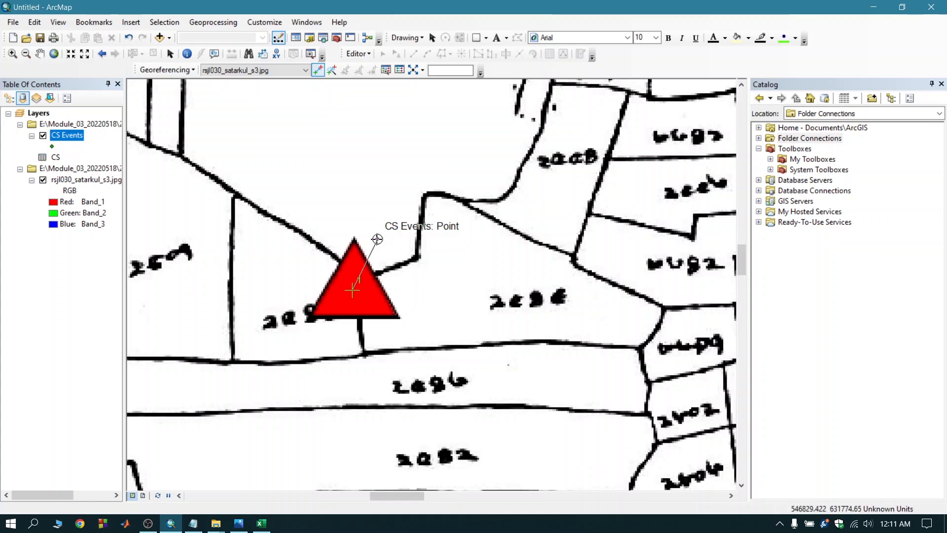
pyautogui.click(378, 239)
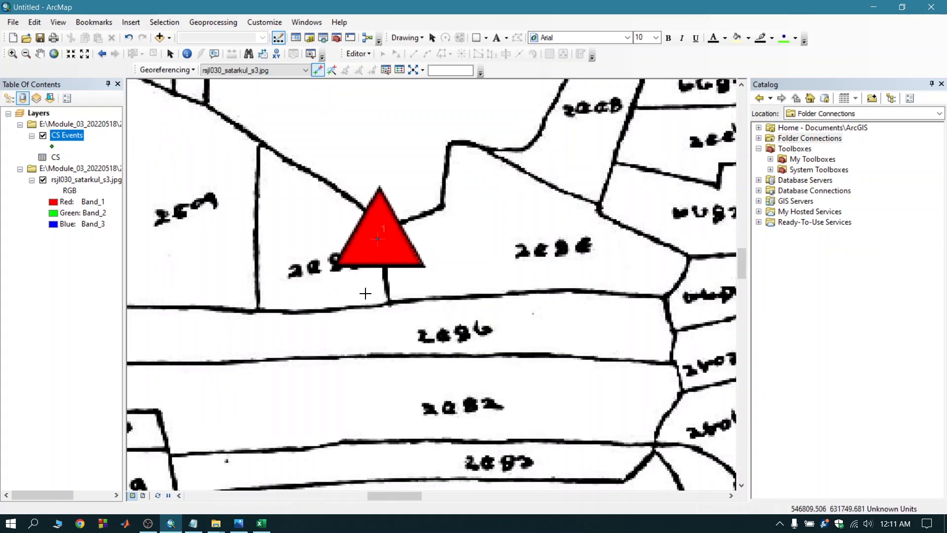
# Add the second control point link from the center of the topmost red triangle on the image to its matching CS Events point.
pyautogui.scroll(-1, 312, 296)
pyautogui.scroll(-5, 313, 295)
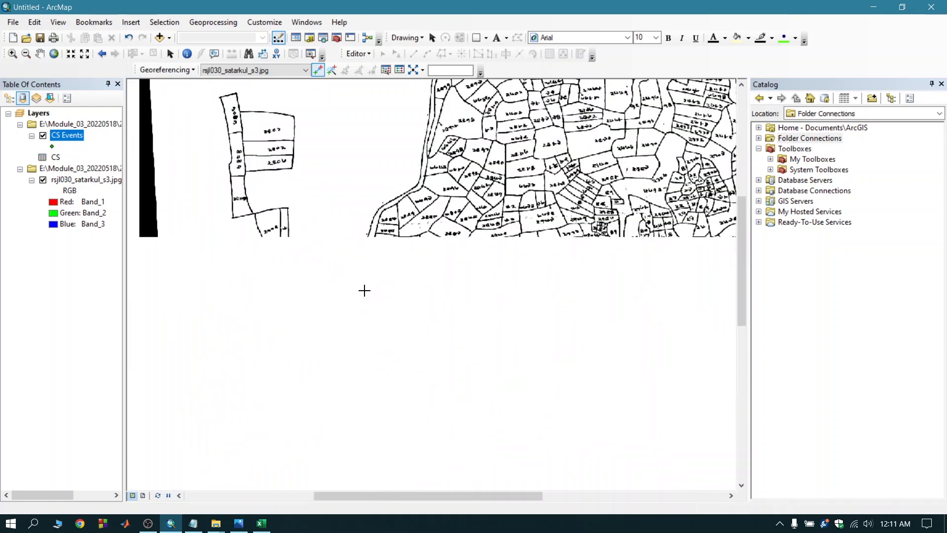
pyautogui.scroll(-4, 365, 291)
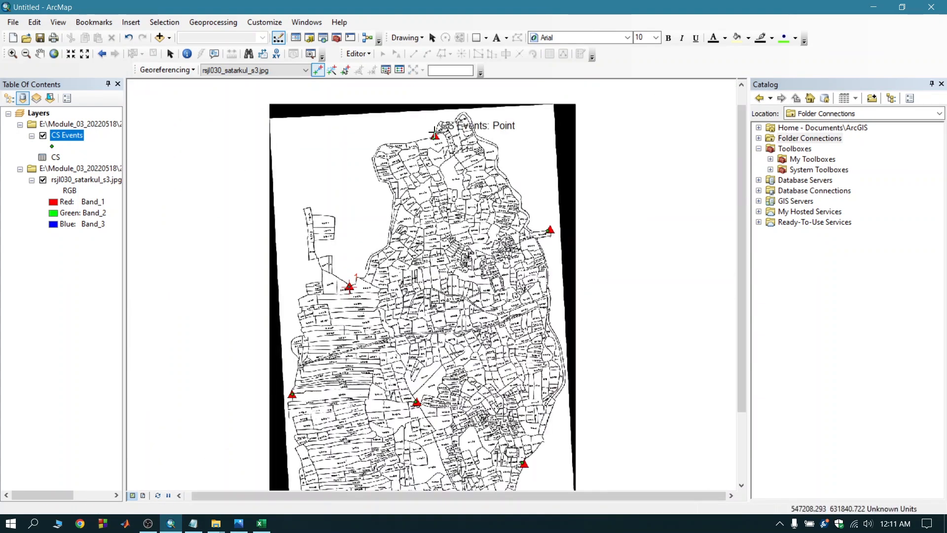
pyautogui.scroll(5, 437, 134)
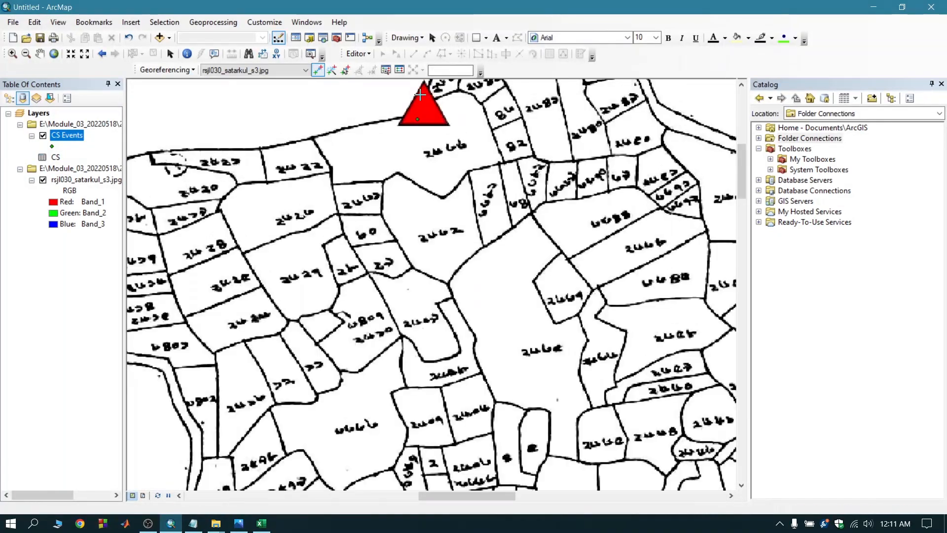
pyautogui.scroll(2, 422, 102)
pyautogui.scroll(2, 429, 119)
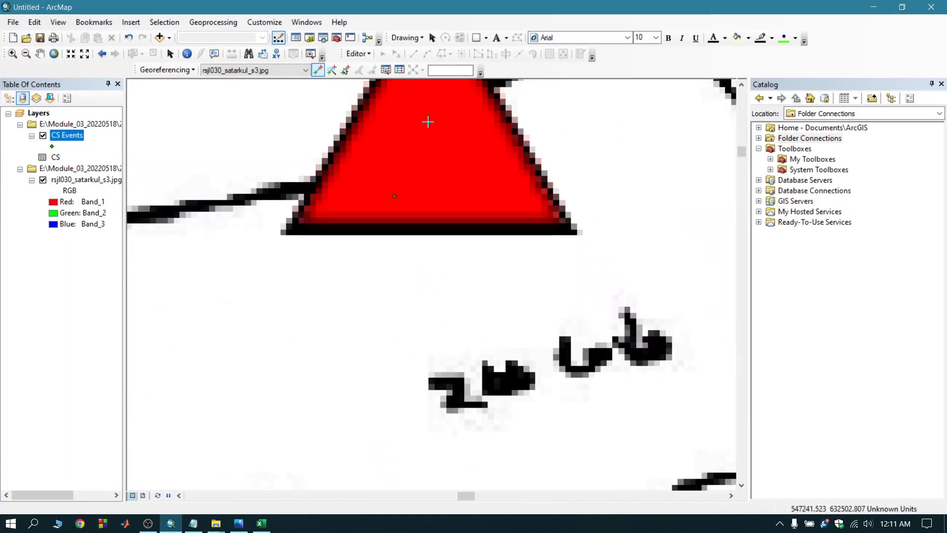
pyautogui.click(428, 133)
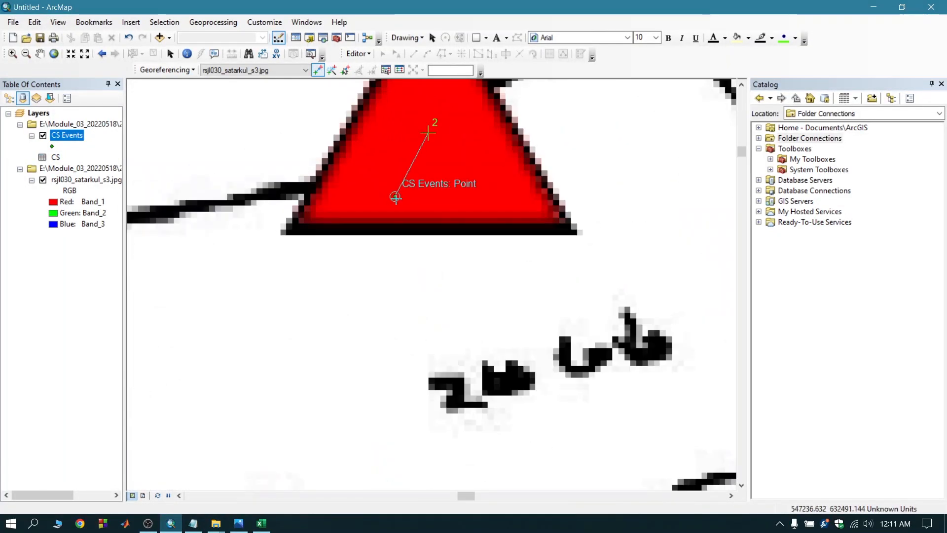
pyautogui.click(395, 197)
pyautogui.scroll(3, 363, 221)
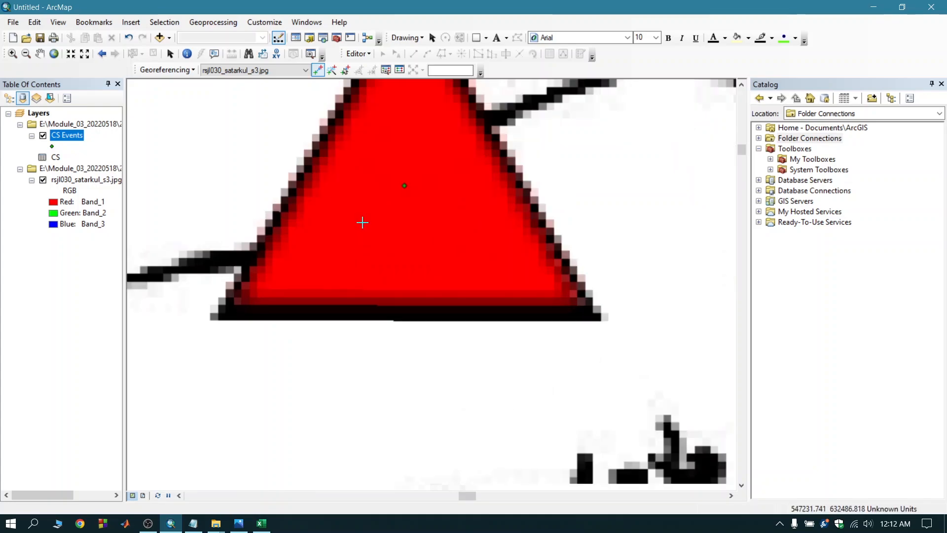
# Add the third control point link from the red triangle in the middle of the scanned map to its matching CS Events point.
pyautogui.scroll(-4, 363, 219)
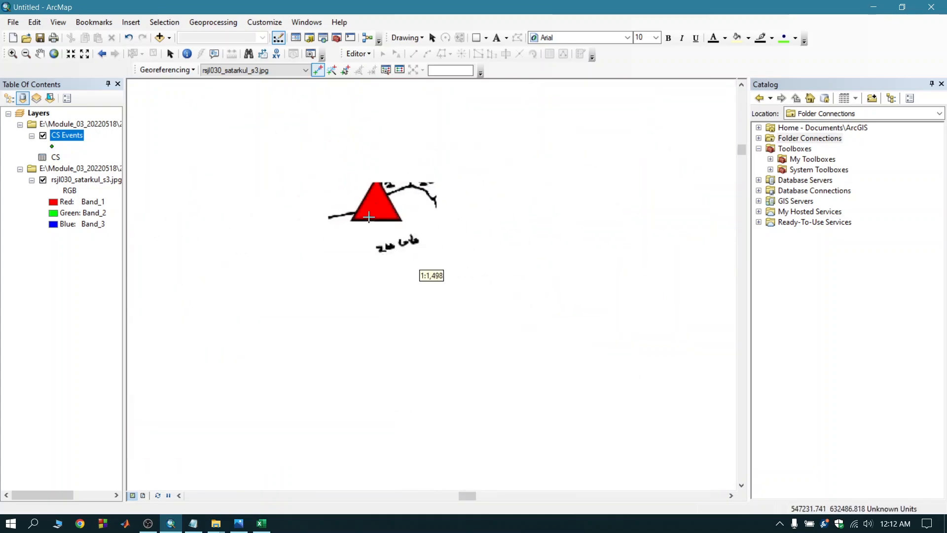
pyautogui.scroll(-2, 394, 271)
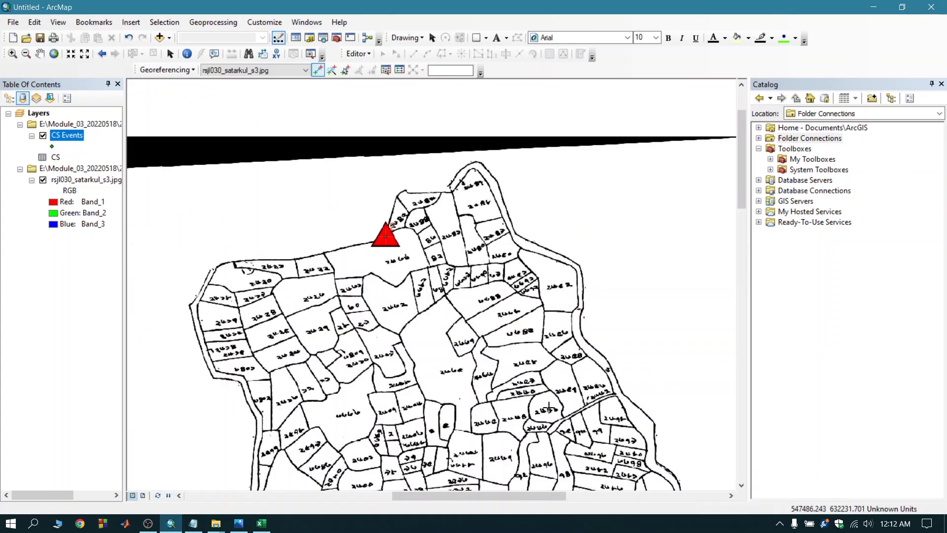
pyautogui.scroll(-3, 468, 427)
pyautogui.moveTo(740, 197); pyautogui.dragTo(739, 302)
pyautogui.moveTo(744, 250); pyautogui.dragTo(741, 286)
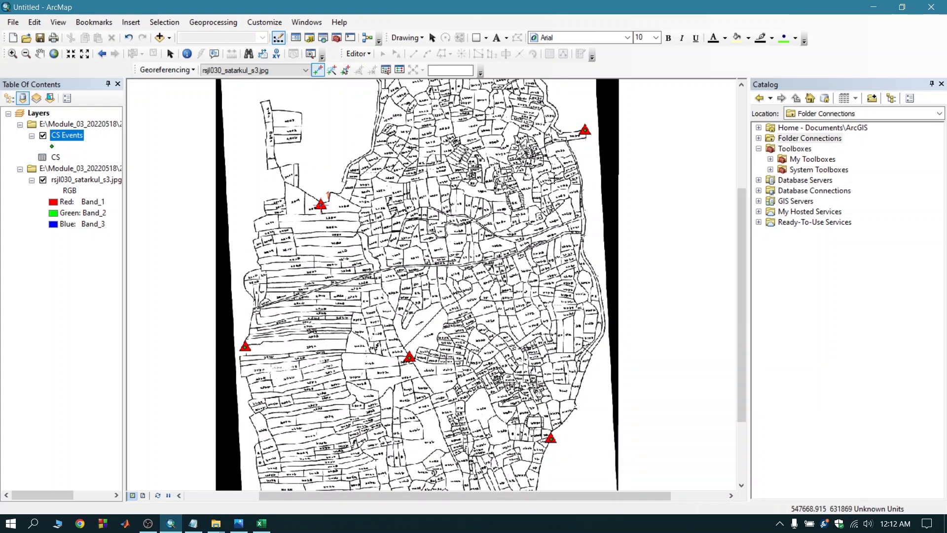
pyautogui.scroll(2, 409, 370)
pyautogui.scroll(8, 409, 370)
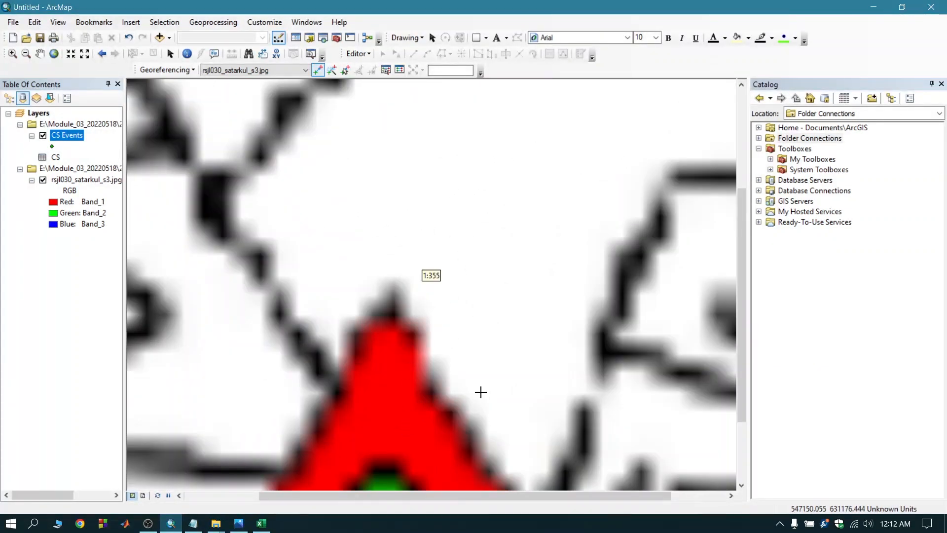
pyautogui.moveTo(739, 337); pyautogui.dragTo(738, 342)
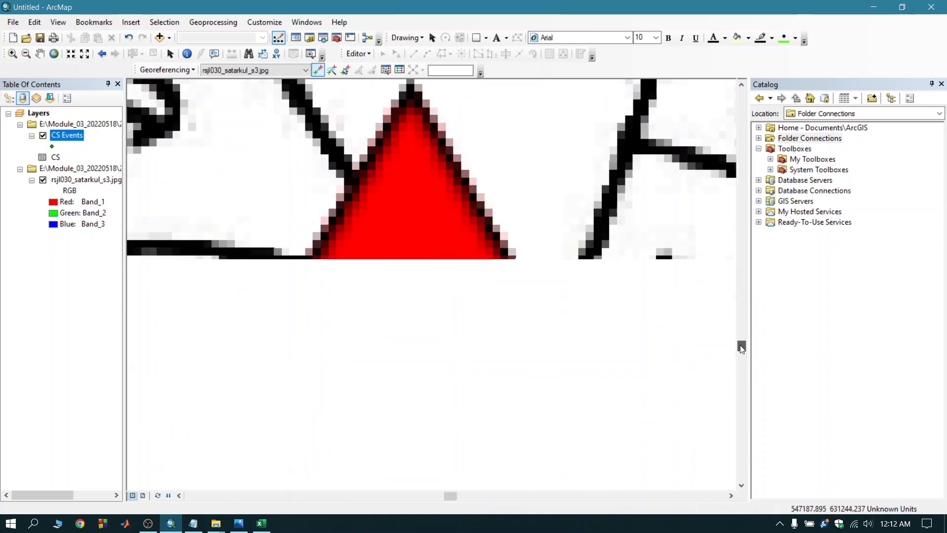
pyautogui.click(411, 267)
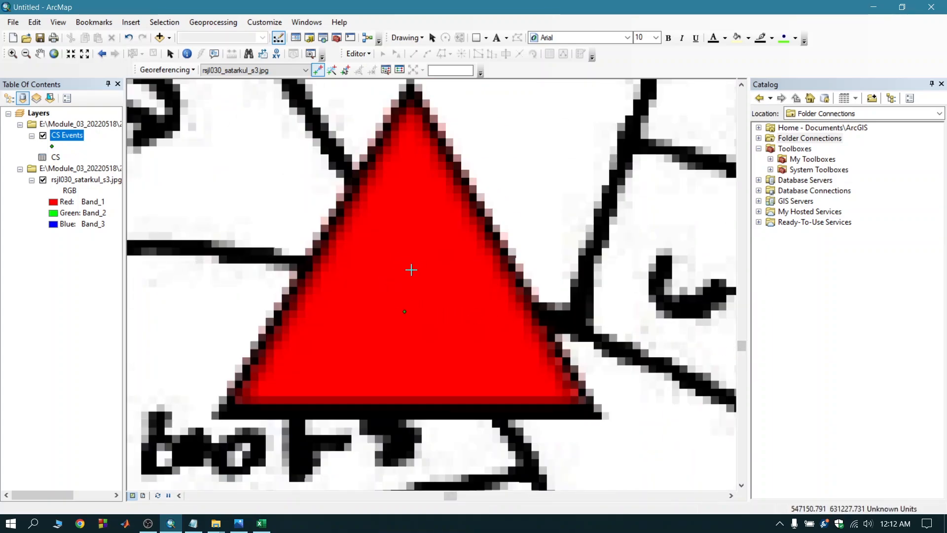
pyautogui.click(405, 312)
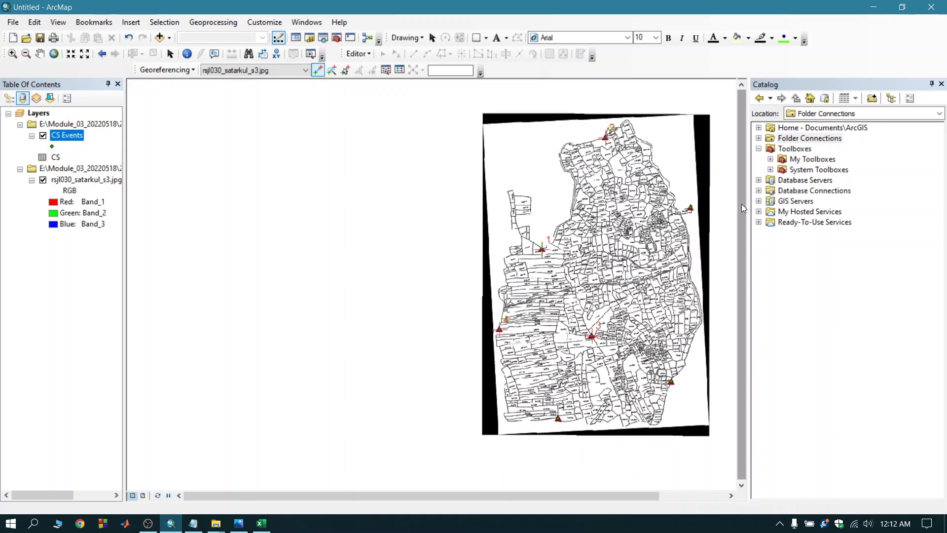
# Examine the residuals and total RMS error of the control point links in the maximized link table, and close it.
pyautogui.moveTo(555, 495); pyautogui.dragTo(607, 490)
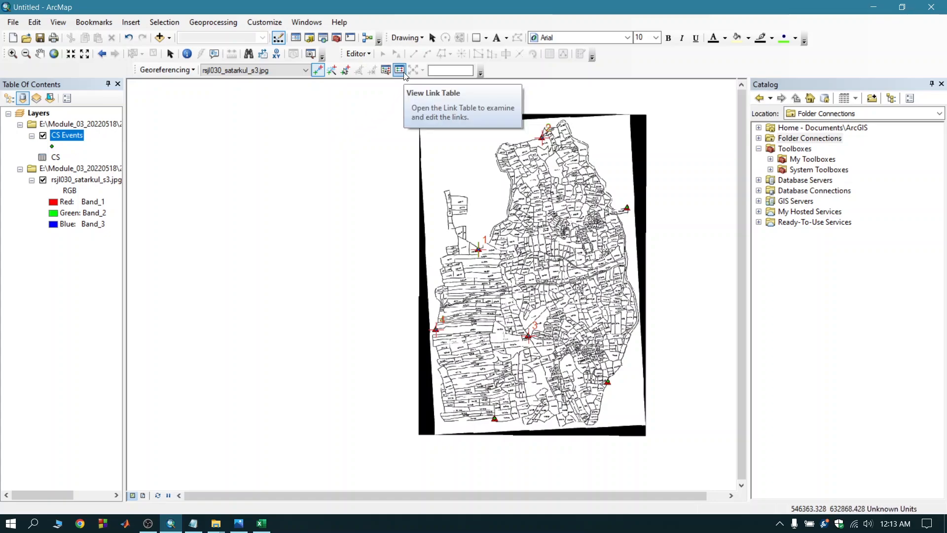
pyautogui.click(400, 69)
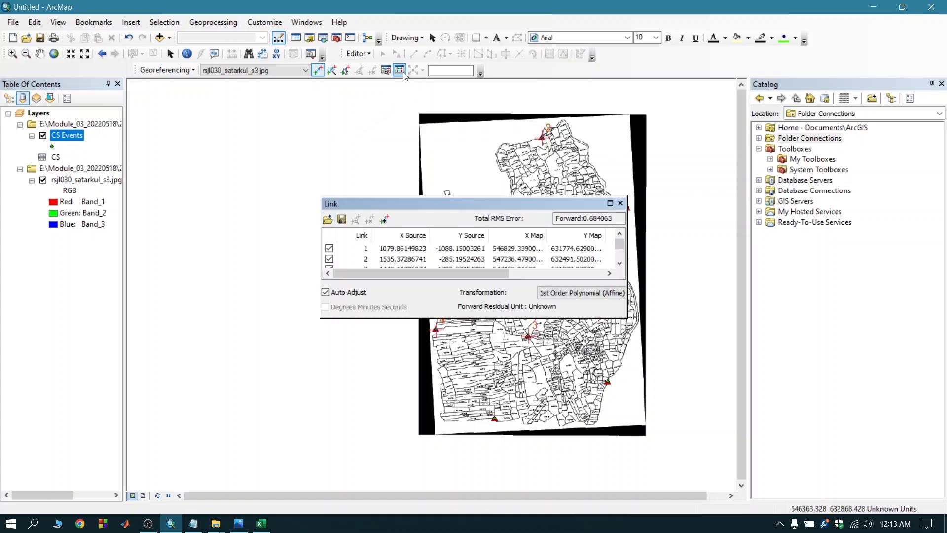
pyautogui.click(611, 204)
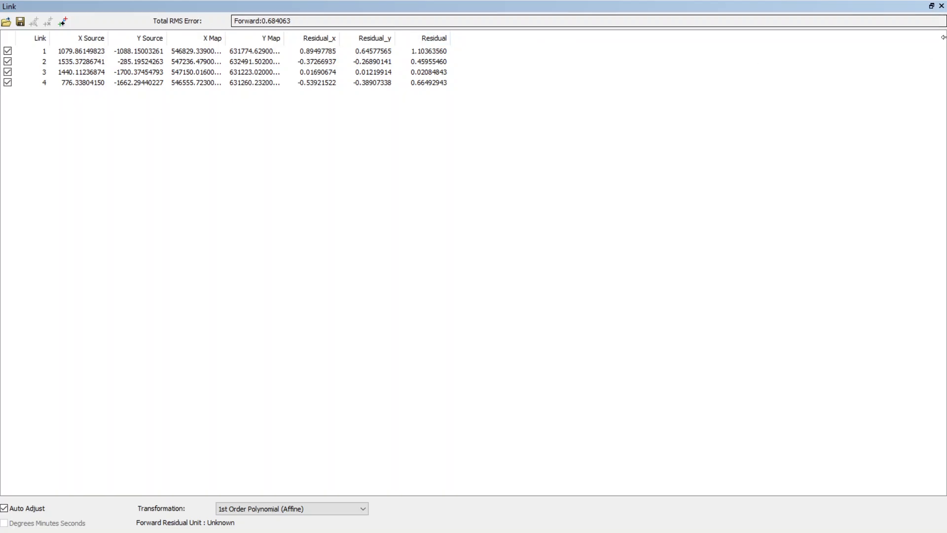
pyautogui.click(941, 5)
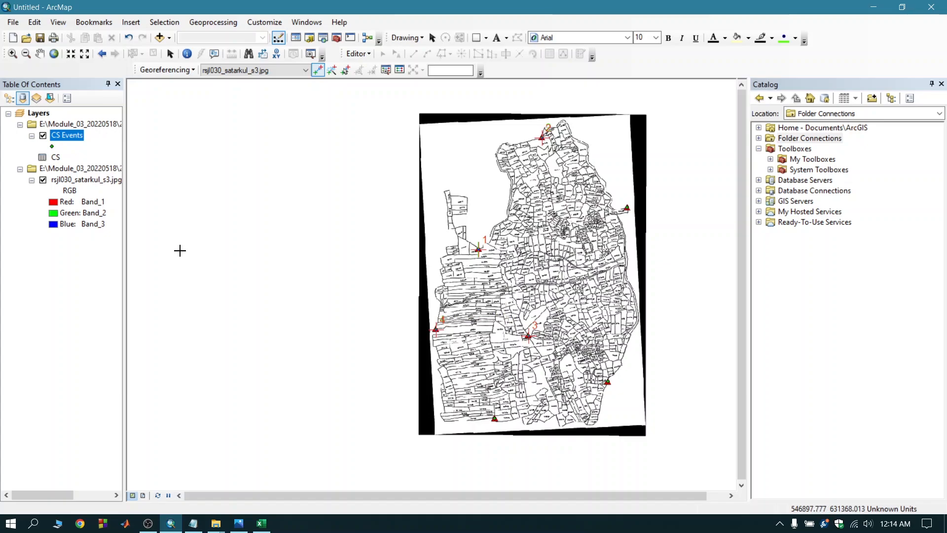
# Open the properties of the scanned map layer and recheck the total RMS error in the link table.
pyautogui.rightClick(95, 182)
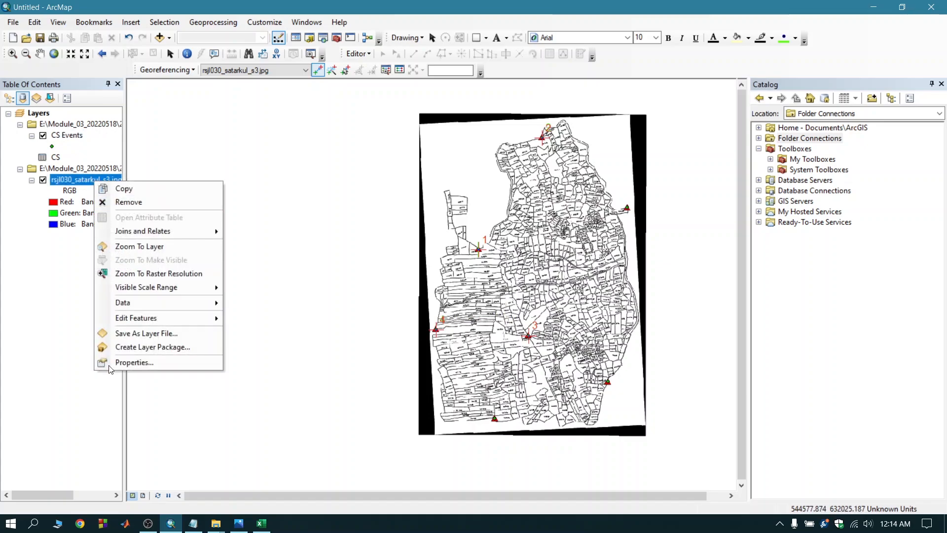
pyautogui.click(116, 362)
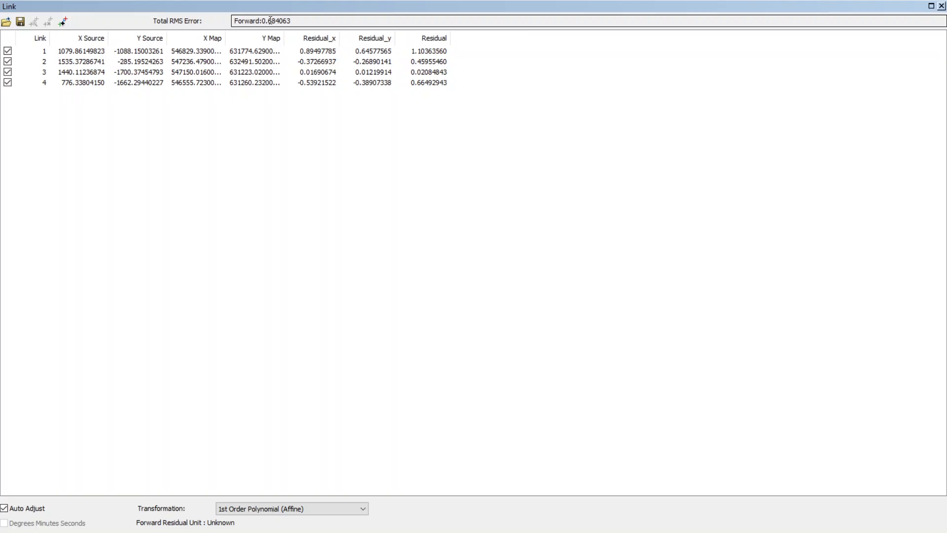
pyautogui.click(941, 6)
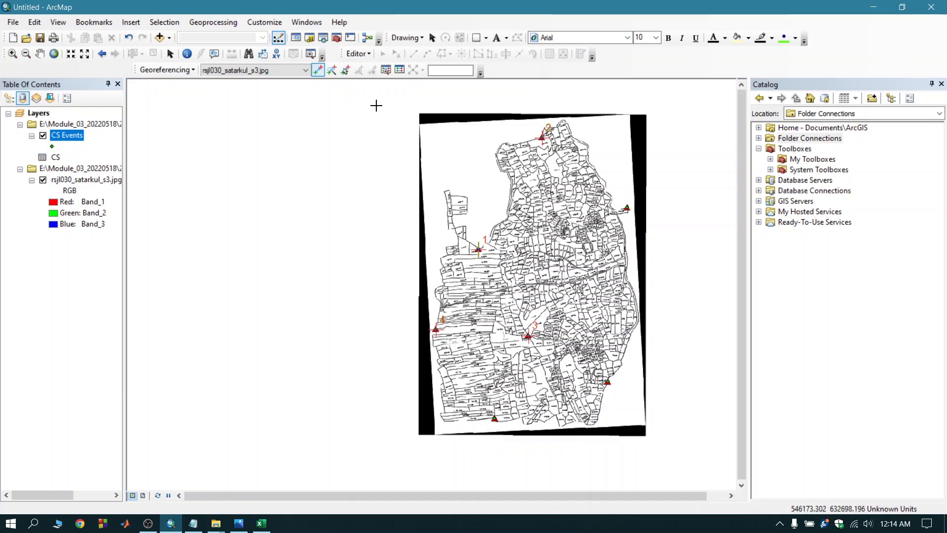
pyautogui.click(400, 70)
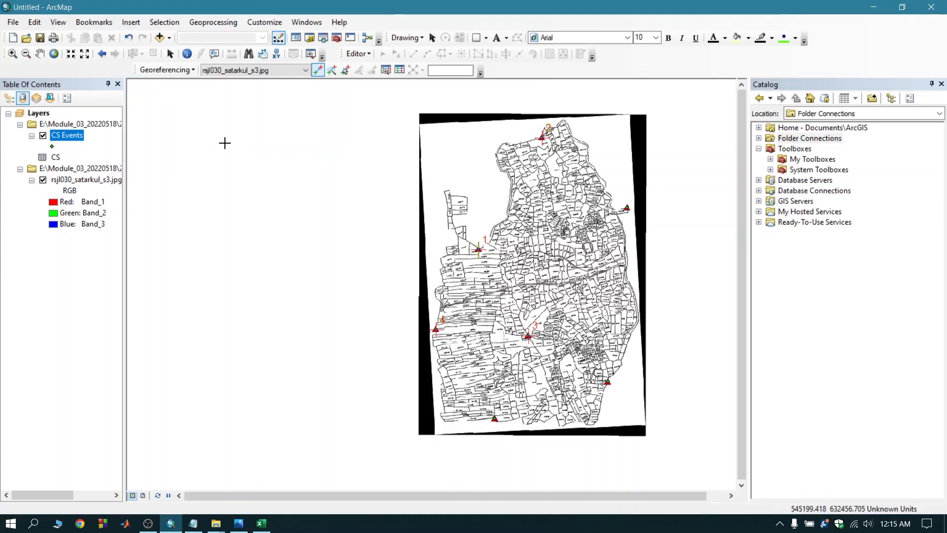
# Save the current transformation to the scanned map image with Update Georeferencing.
pyautogui.click(194, 71)
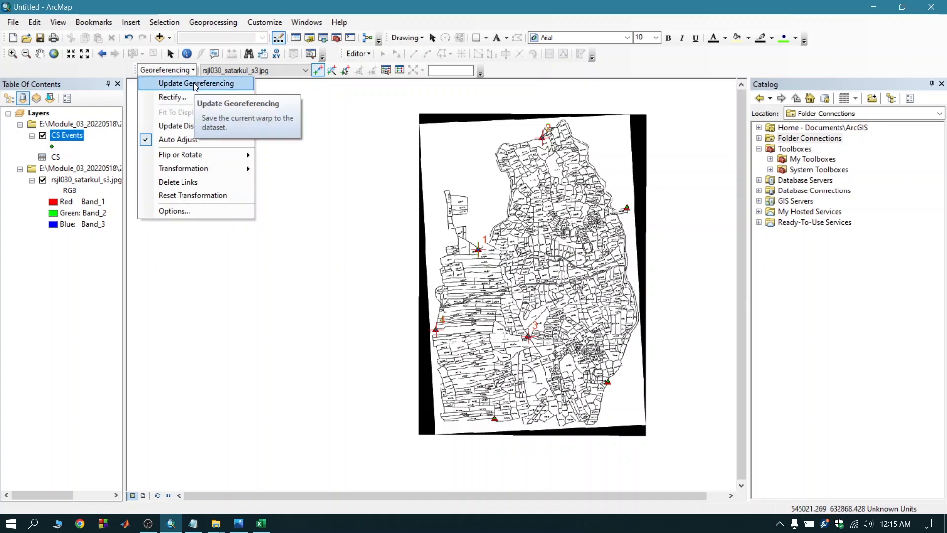
pyautogui.click(196, 83)
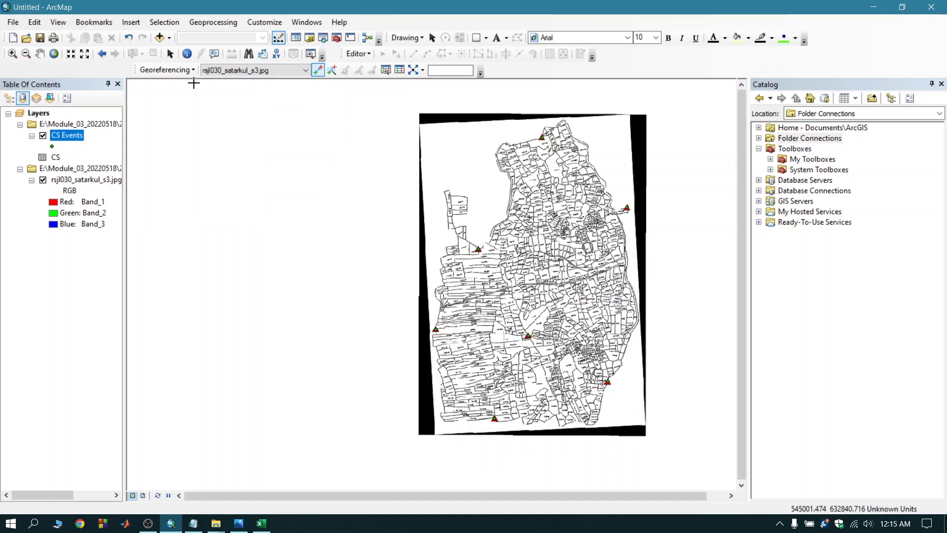